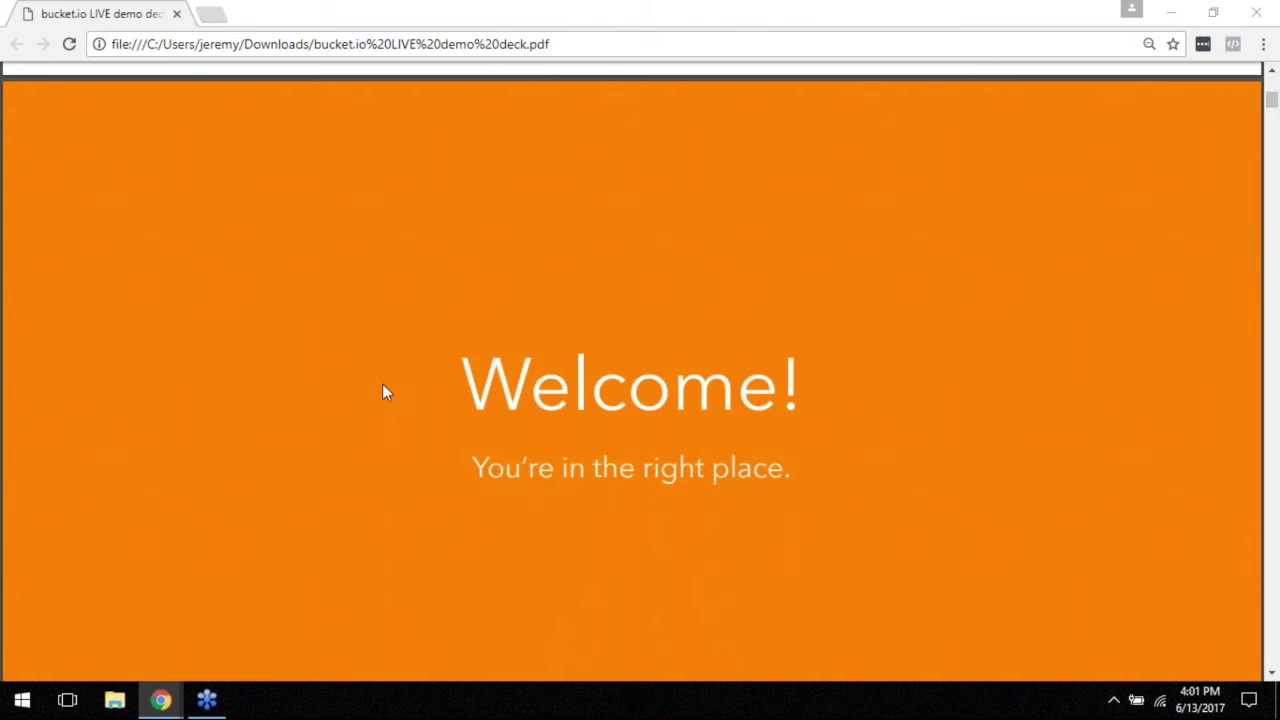
# Step: Read the Objectives slide that follows the Welcome slide in the bucket.io LIVE demo deck
pyautogui.scroll(-6, 511, 431)
pyautogui.scroll(-1, 528, 440)
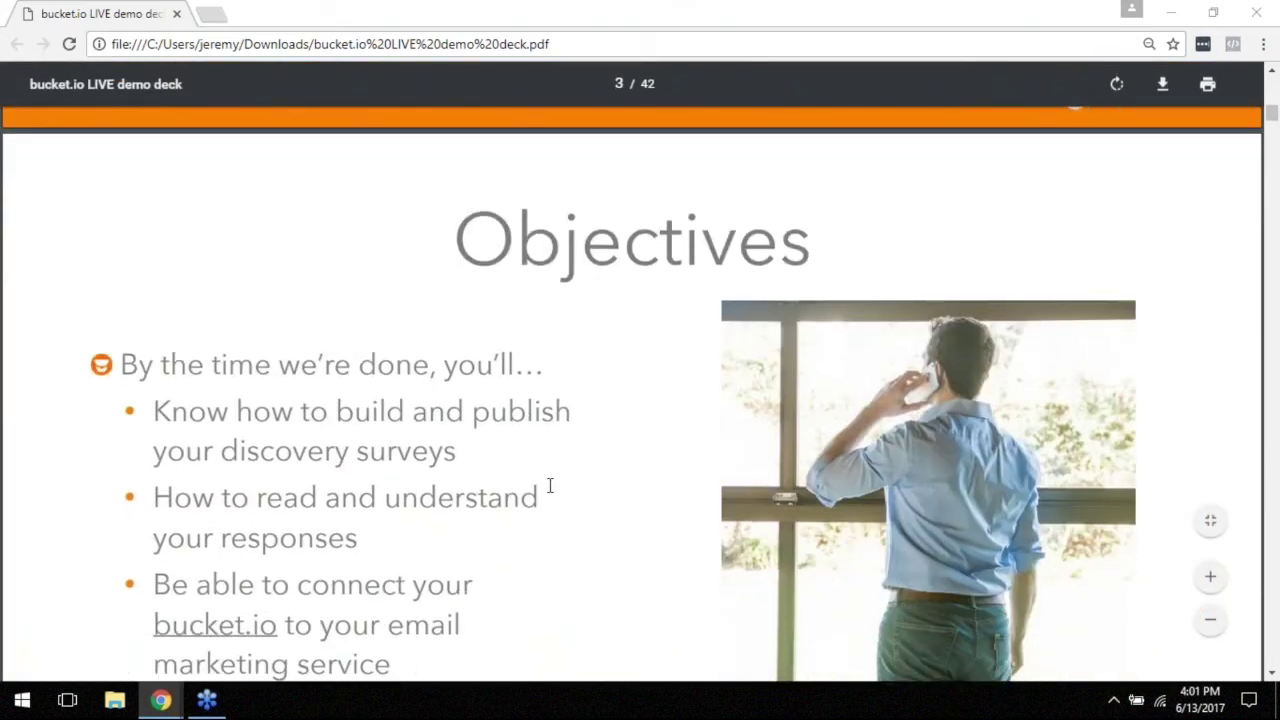
pyautogui.scroll(-1, 549, 486)
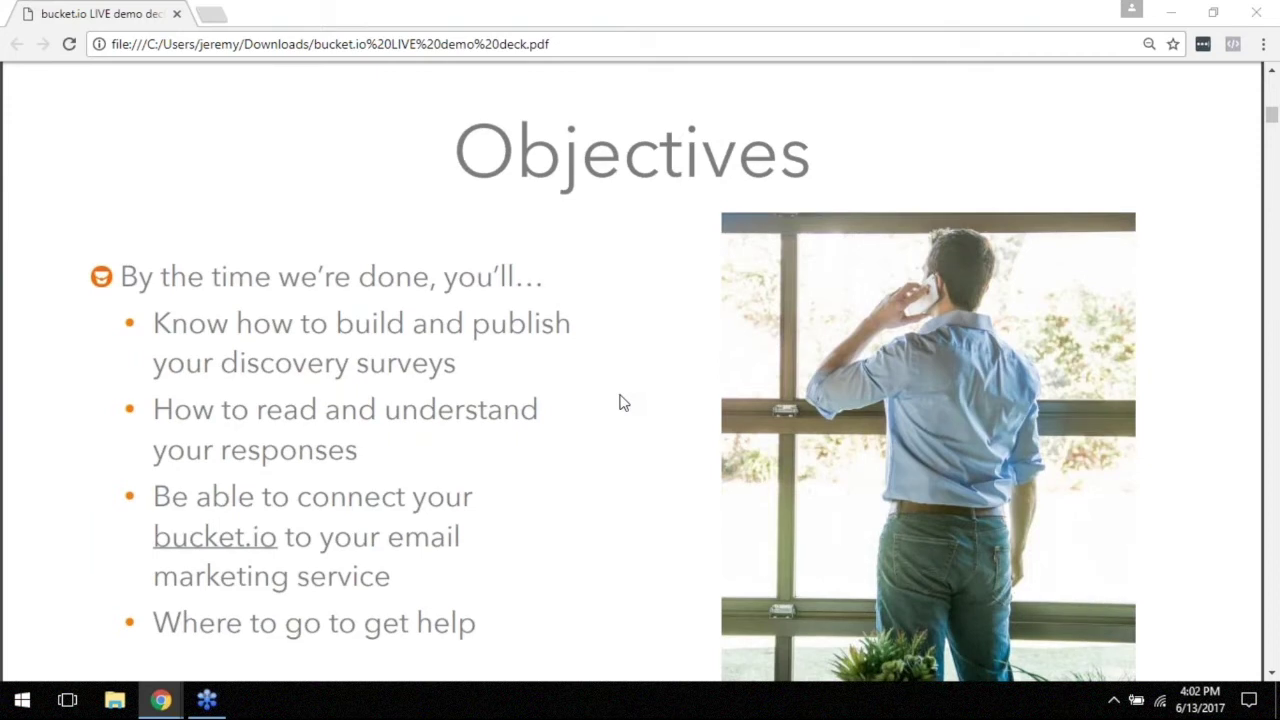
pyautogui.scroll(-1, 619, 402)
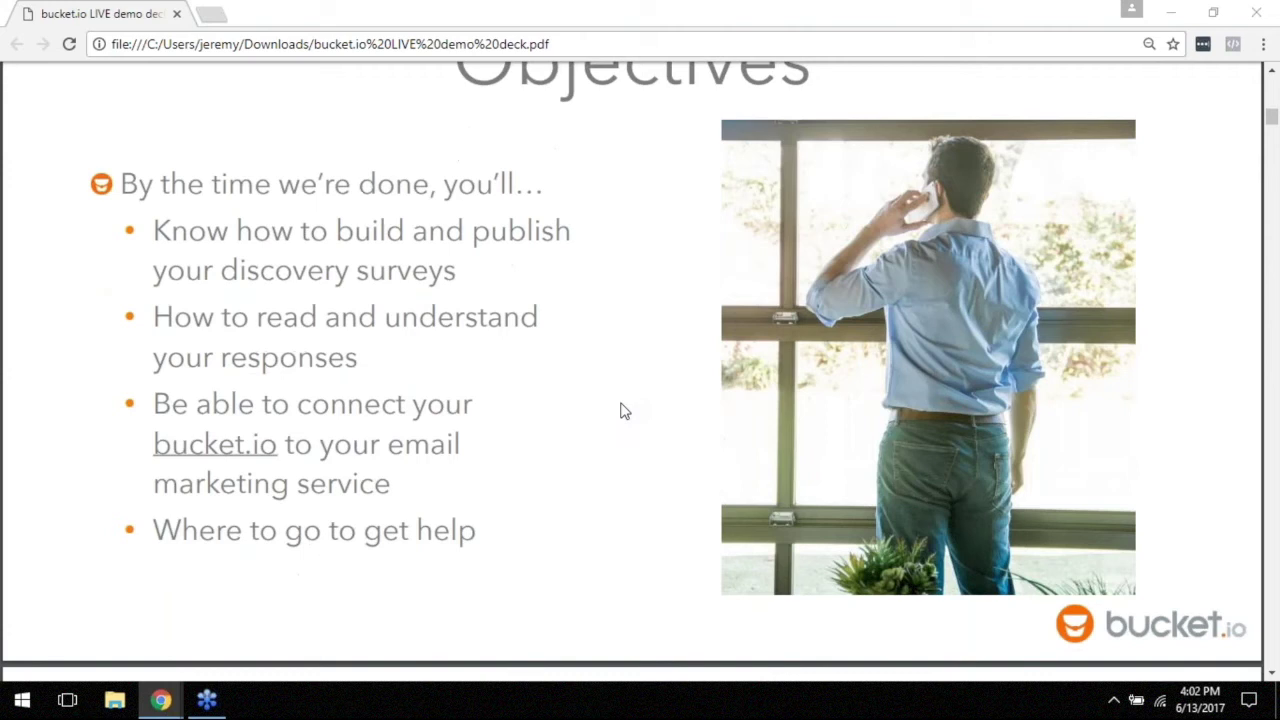
pyautogui.scroll(-1, 620, 408)
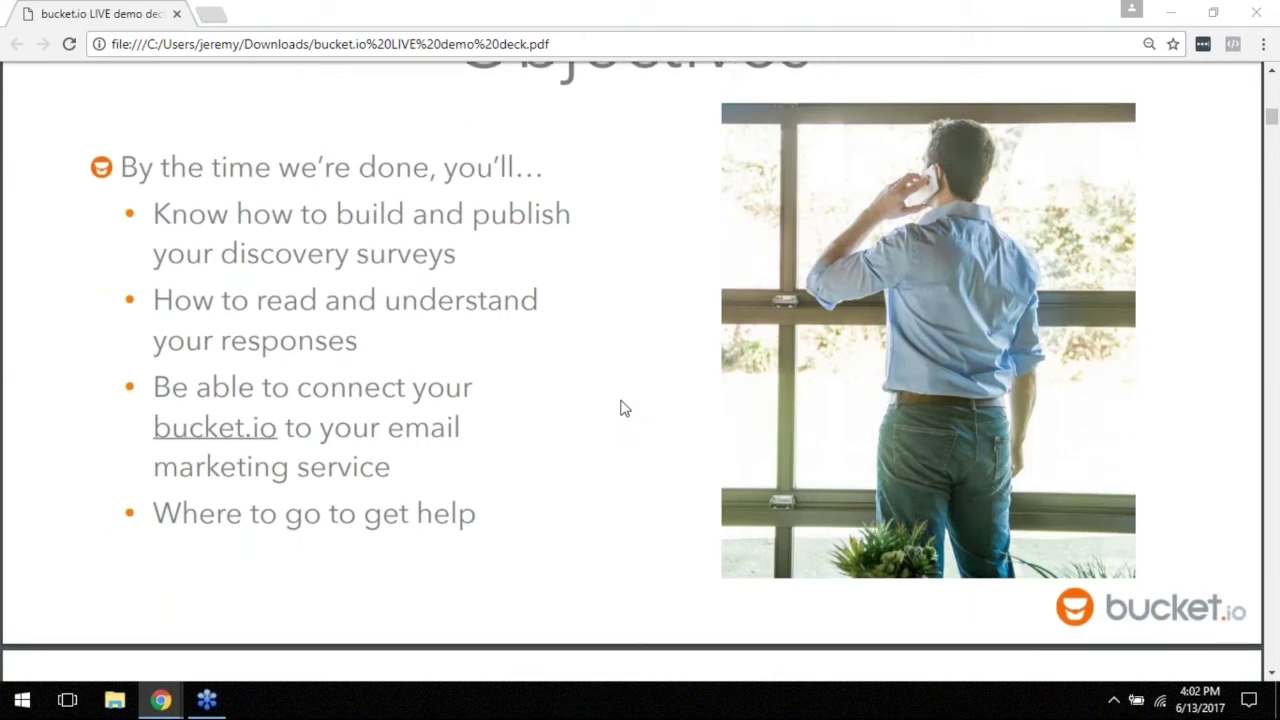
pyautogui.scroll(-1, 620, 408)
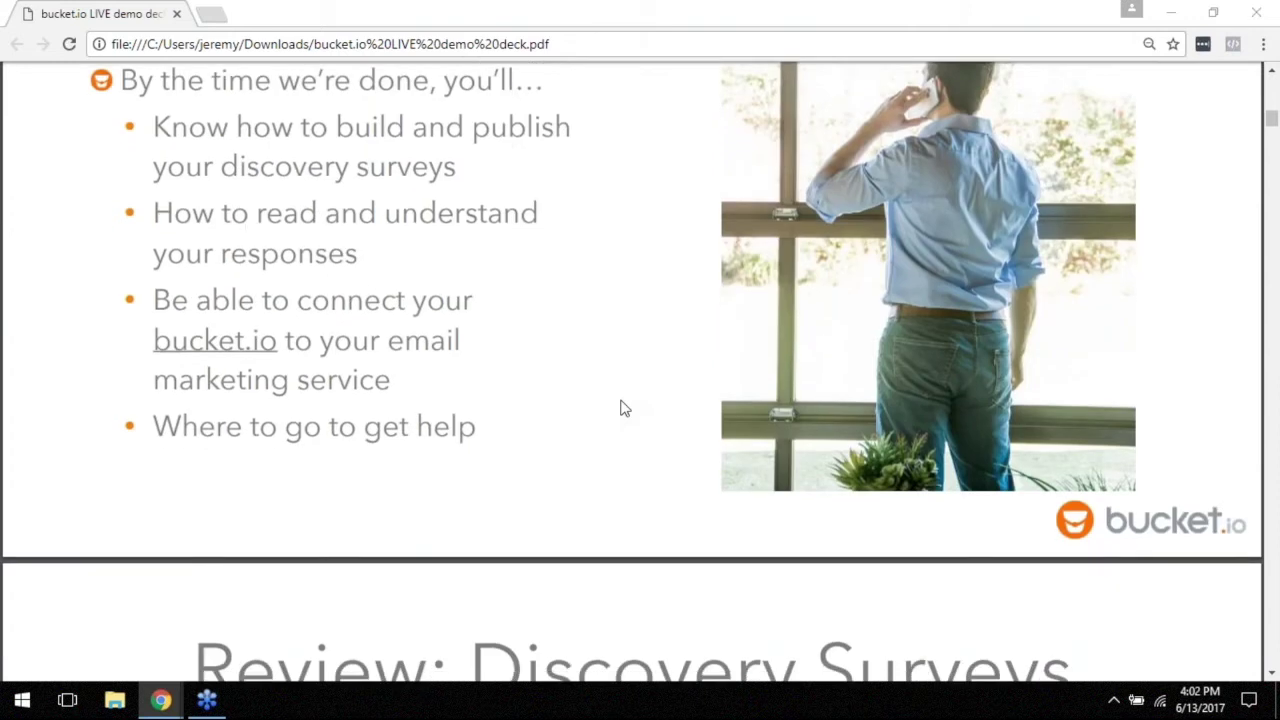
# Step: Go to the "Review: Discovery Surveys" slide and read its questions about the discovery tool
pyautogui.scroll(-2, 620, 408)
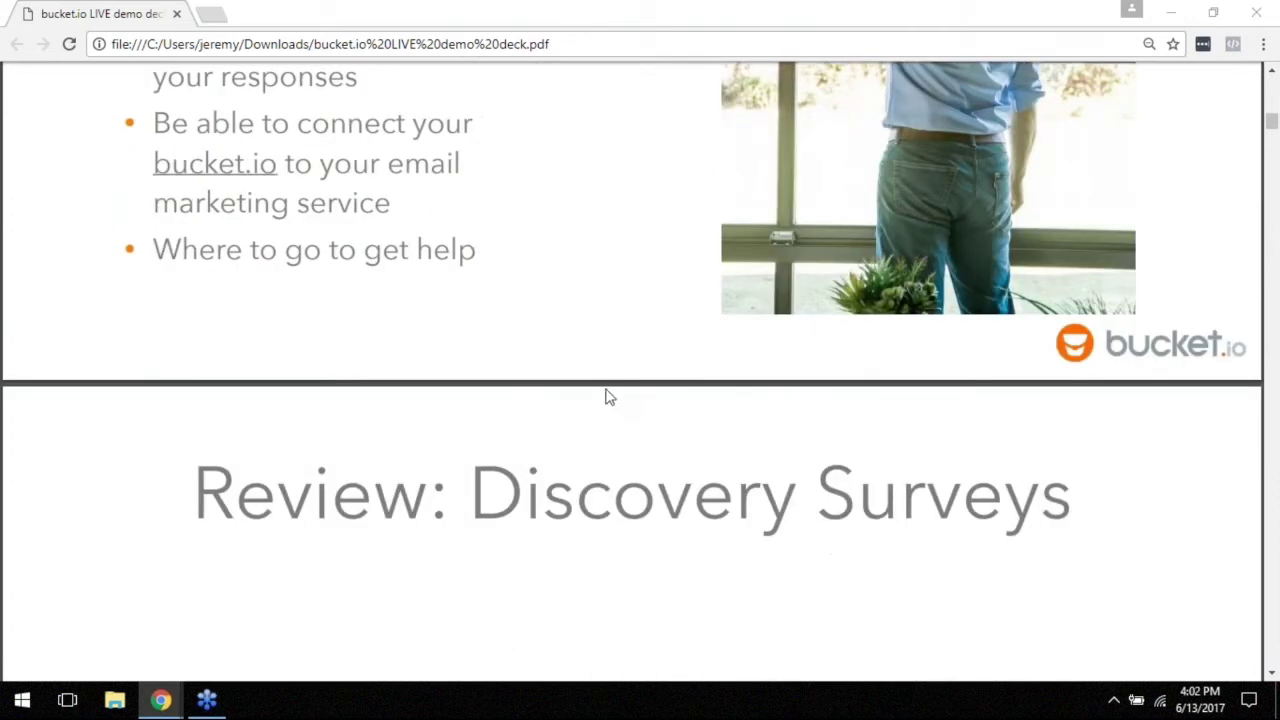
pyautogui.scroll(-1, 600, 380)
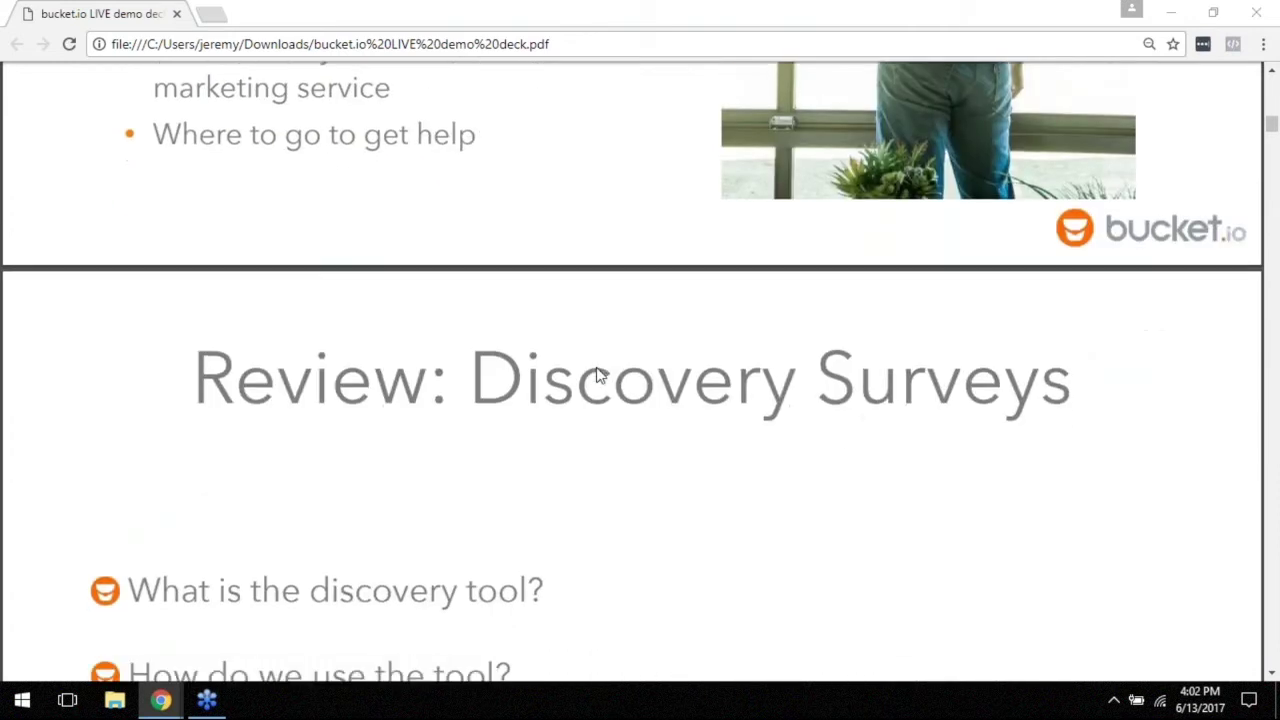
pyautogui.scroll(-2, 598, 375)
pyautogui.scroll(-1, 592, 358)
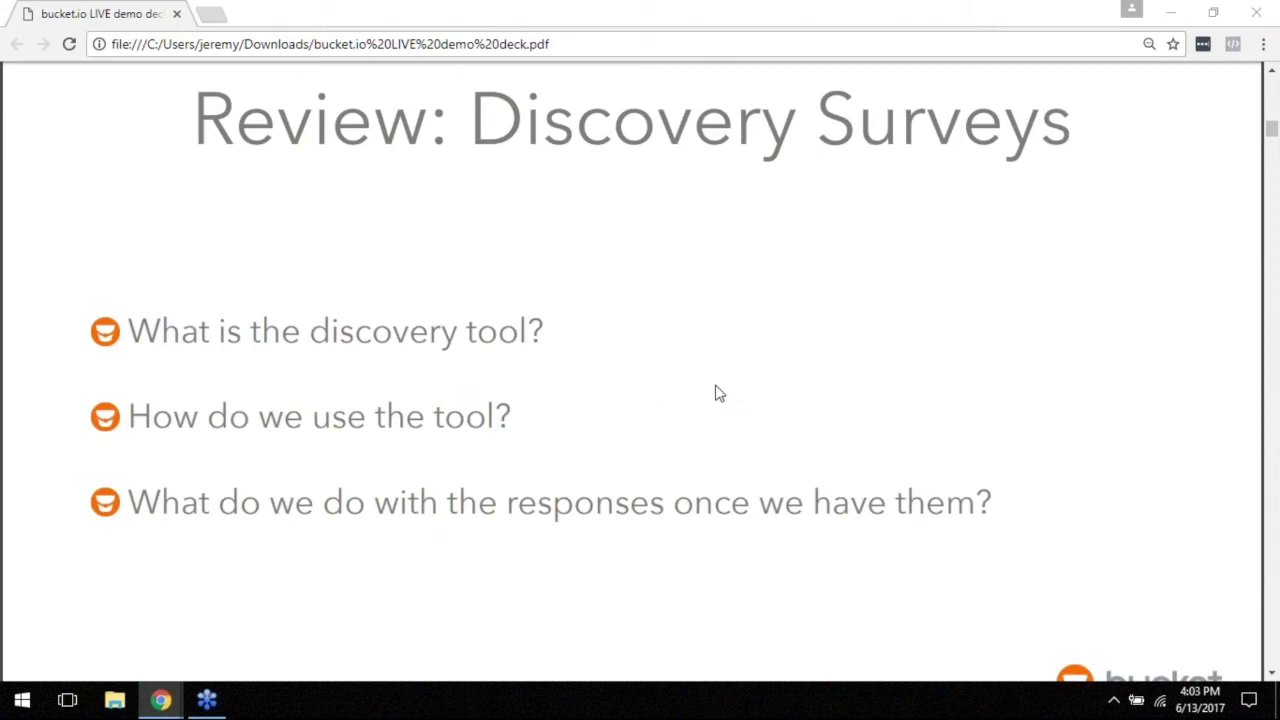
# Step: Move past the Discovery Surveys section title and examine the stages on the Workflow slide
pyautogui.scroll(-3, 716, 393)
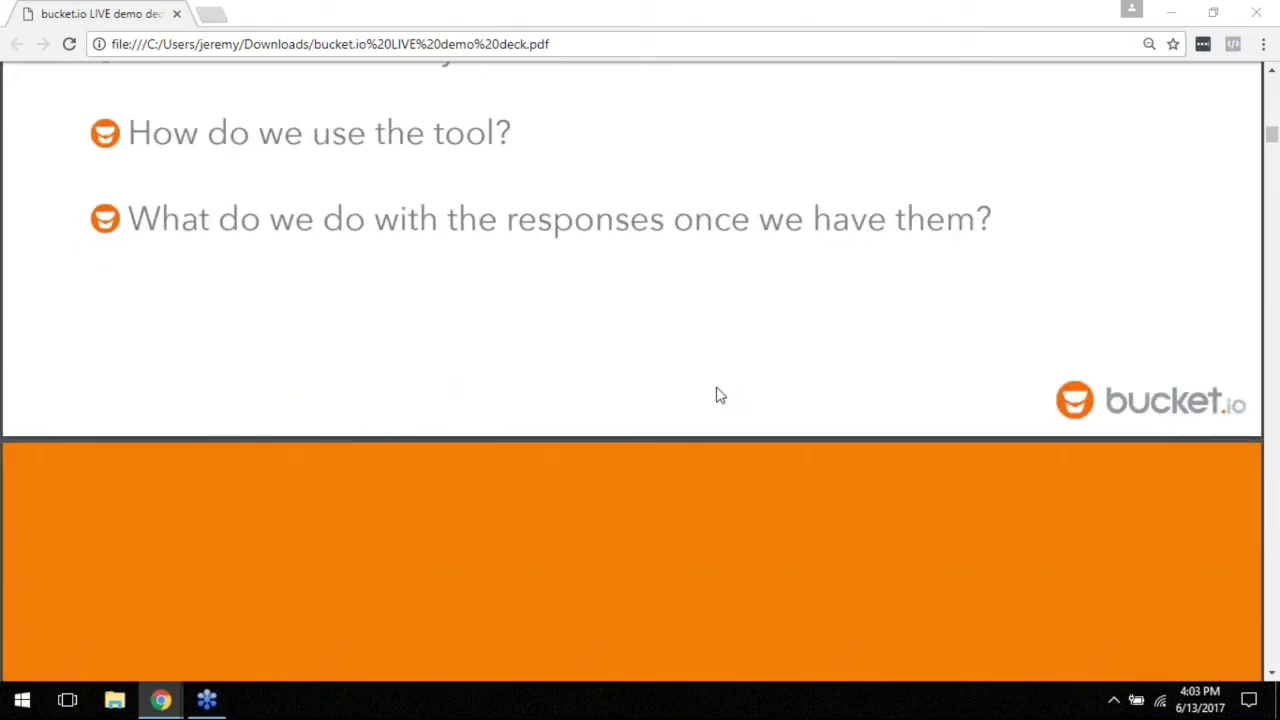
pyautogui.scroll(-5, 716, 395)
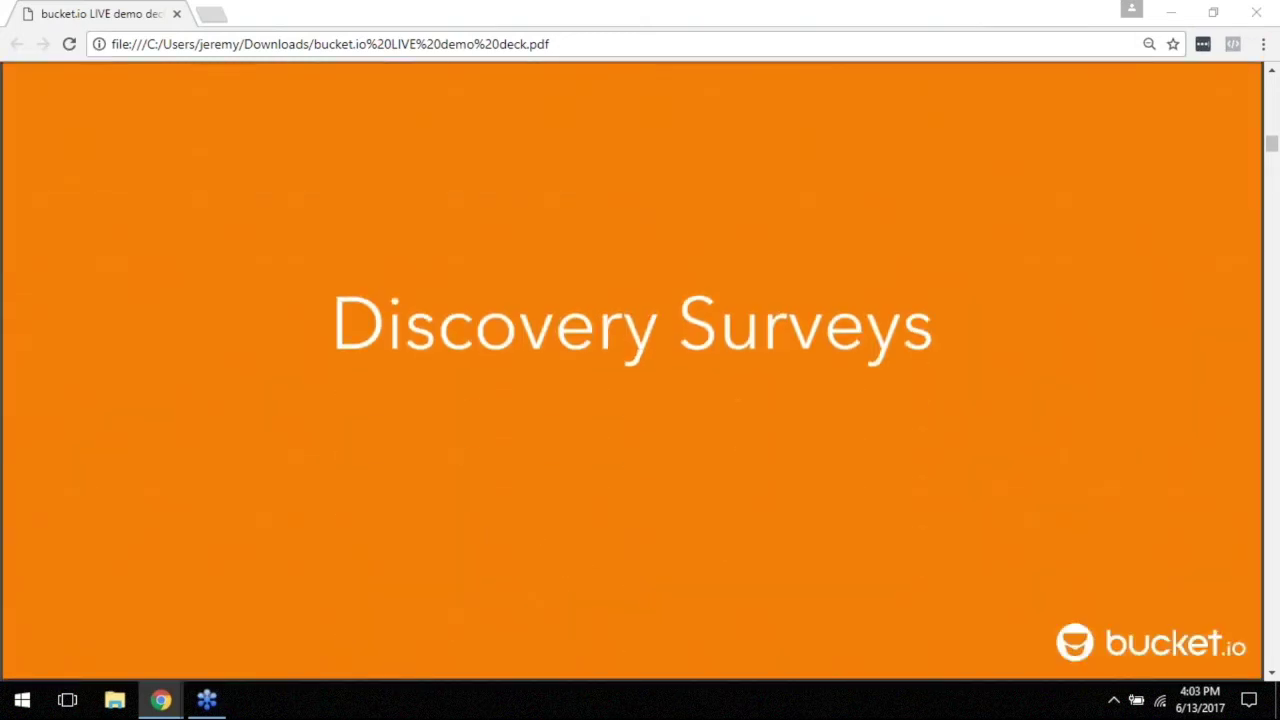
pyautogui.scroll(-1, 640, 370)
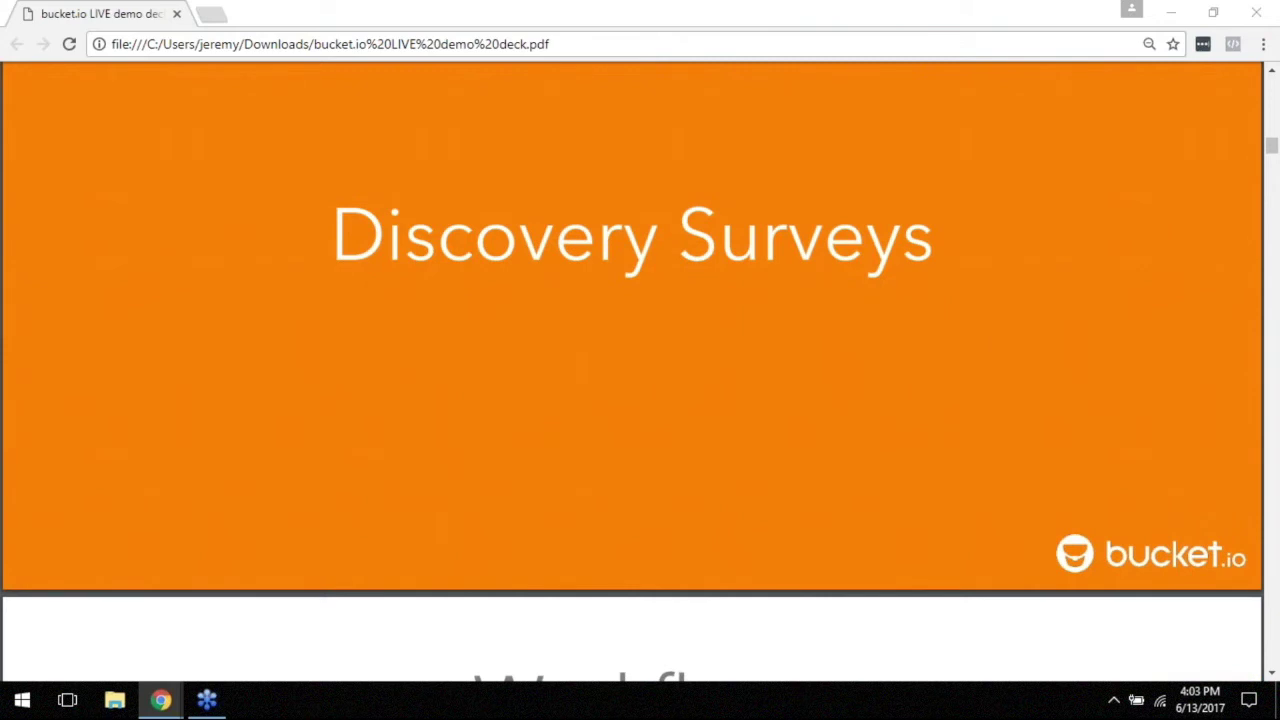
pyautogui.scroll(-7, 640, 370)
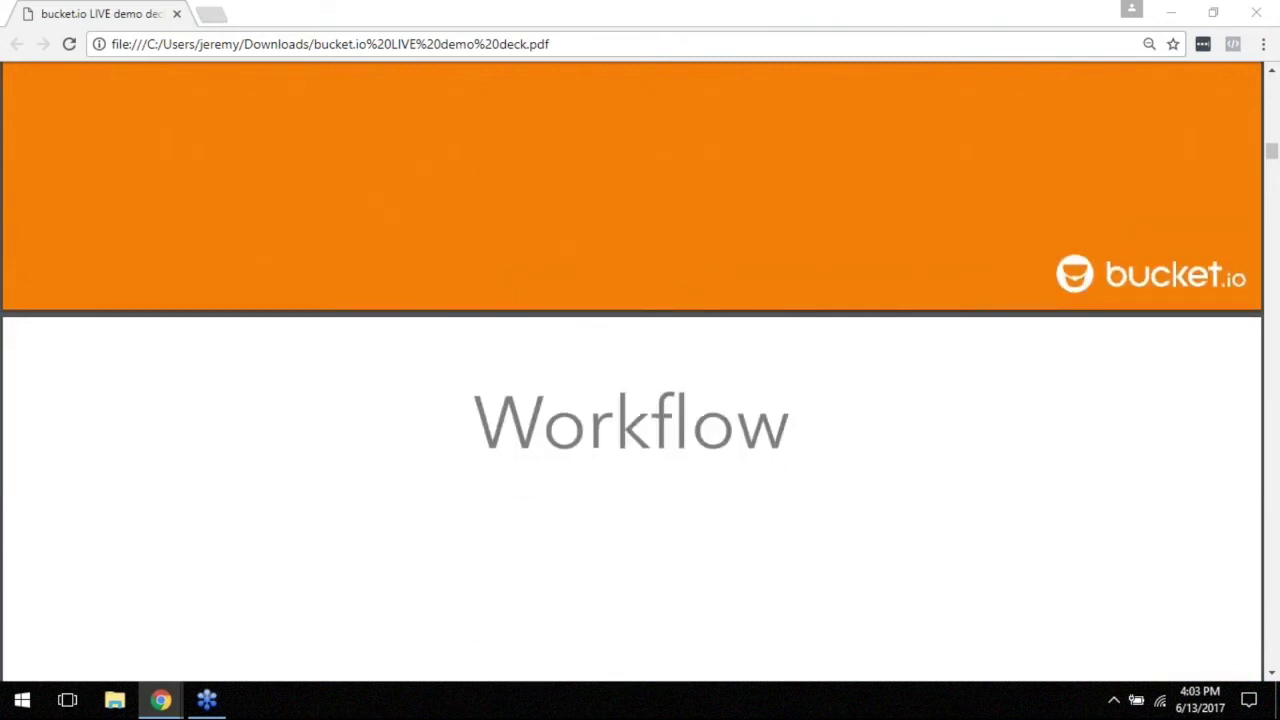
pyautogui.scroll(1, 640, 370)
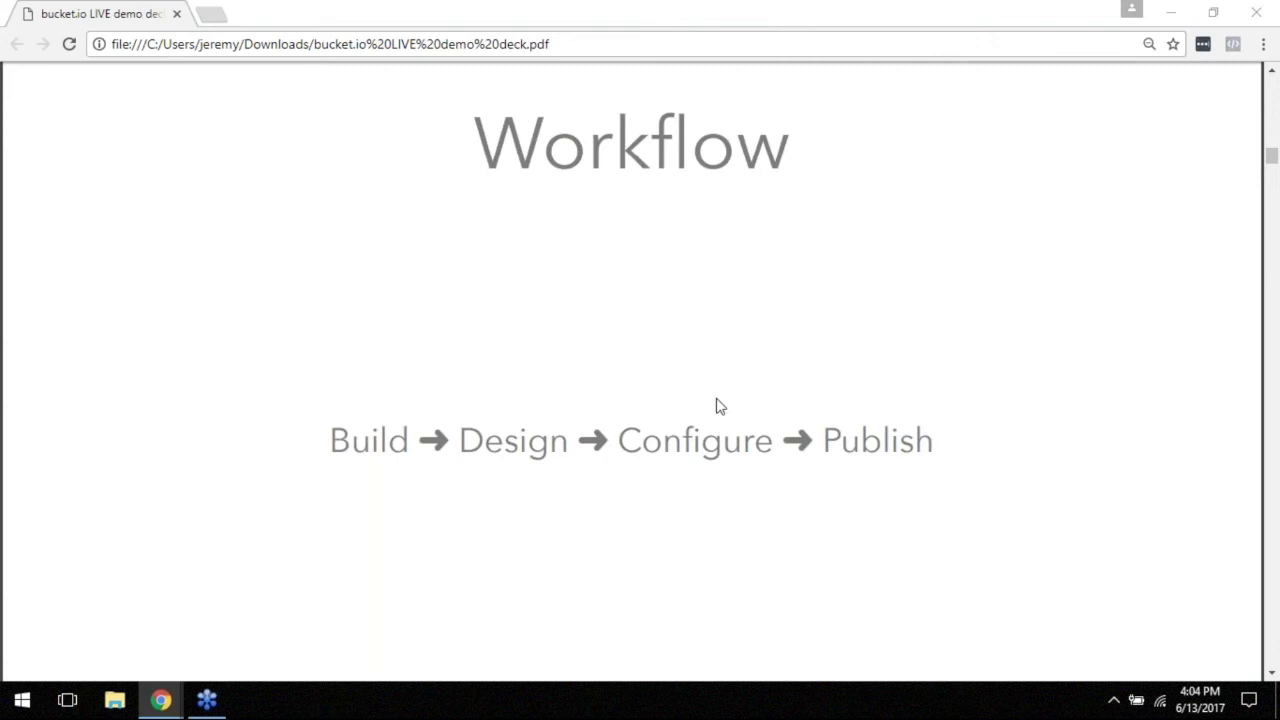
# Step: Examine the "Types of Discovery Surveys" slide with the Full Page and Button options
pyautogui.scroll(-4, 854, 517)
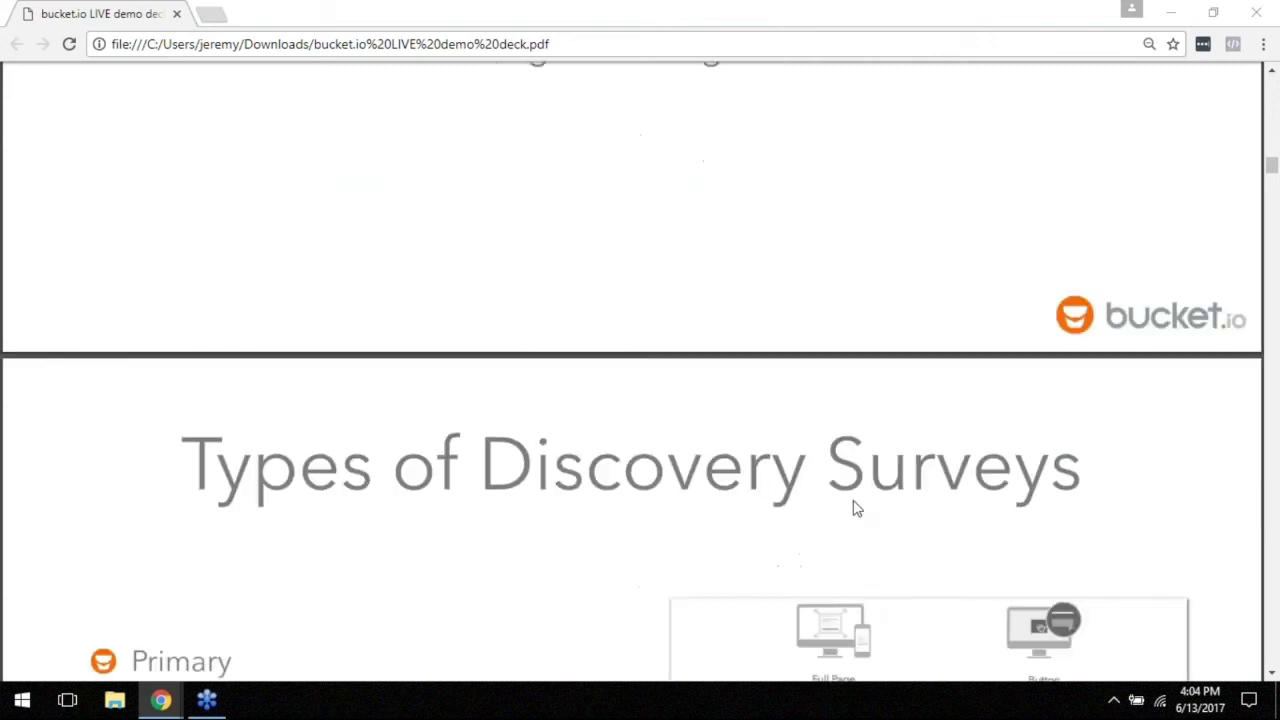
pyautogui.scroll(-3, 854, 509)
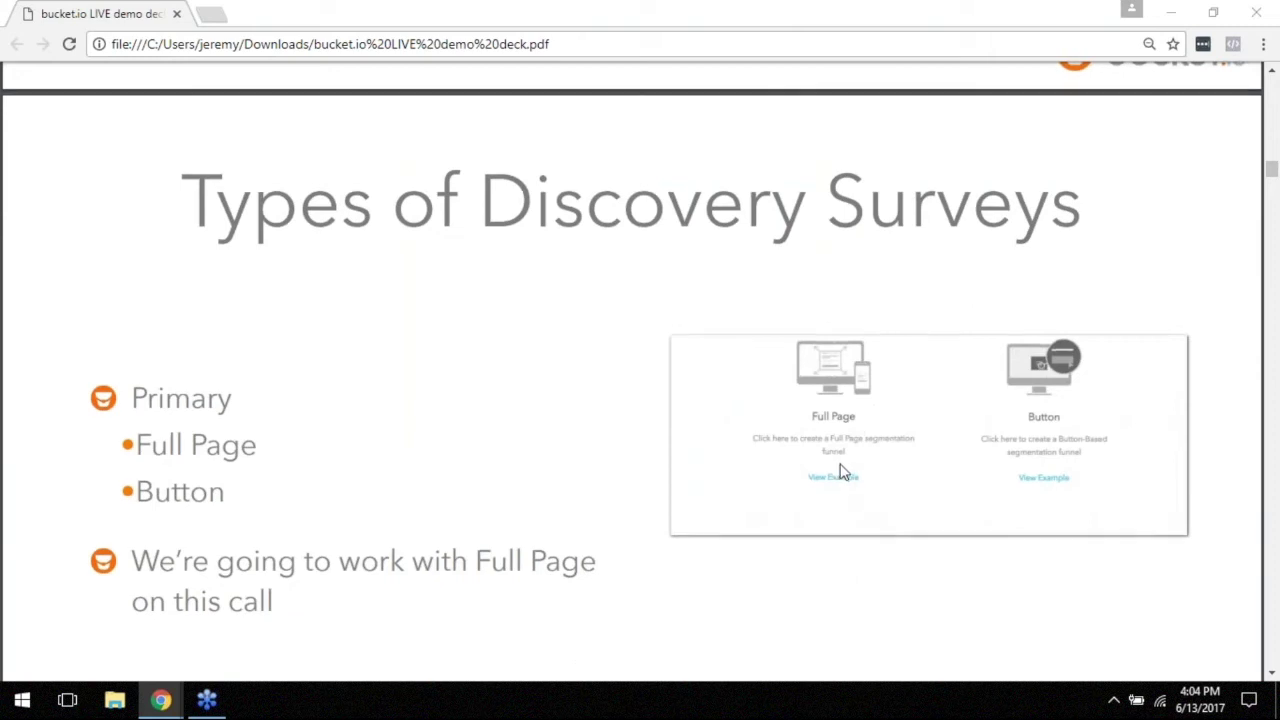
pyautogui.scroll(-1, 842, 470)
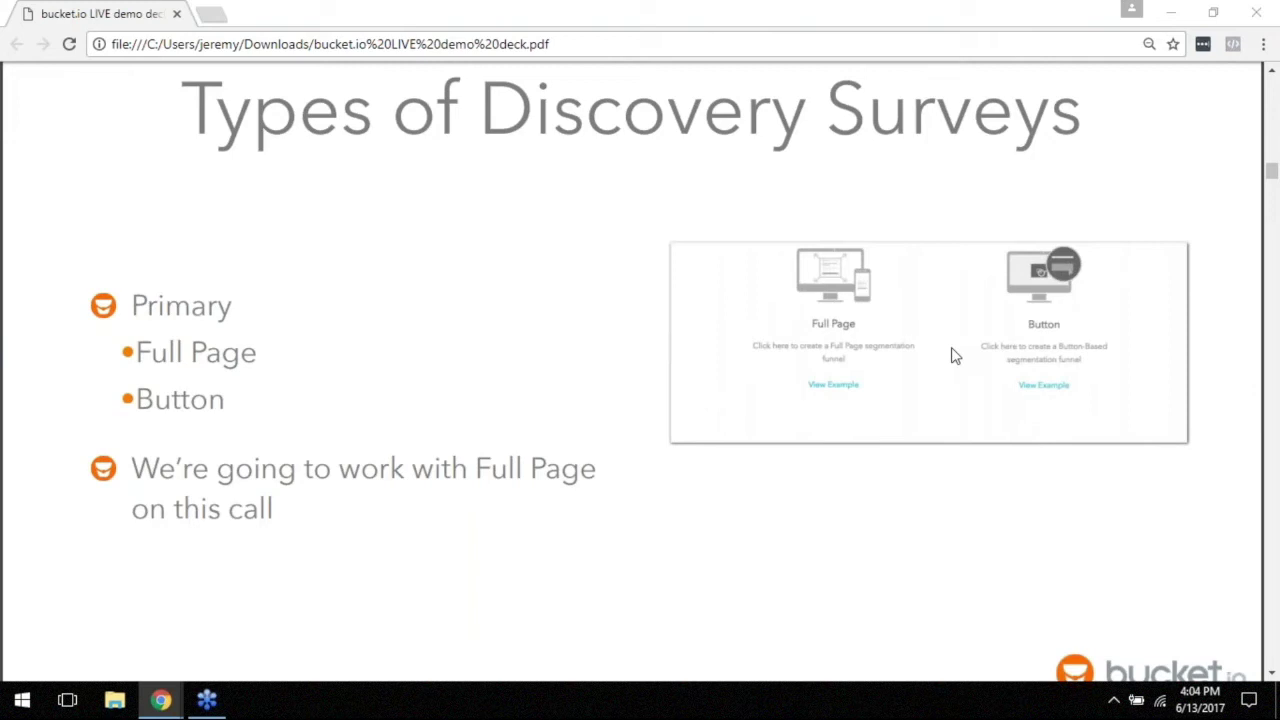
# Step: Advance to the Build section and examine the slide listing the components of a discovery survey
pyautogui.scroll(-4, 790, 454)
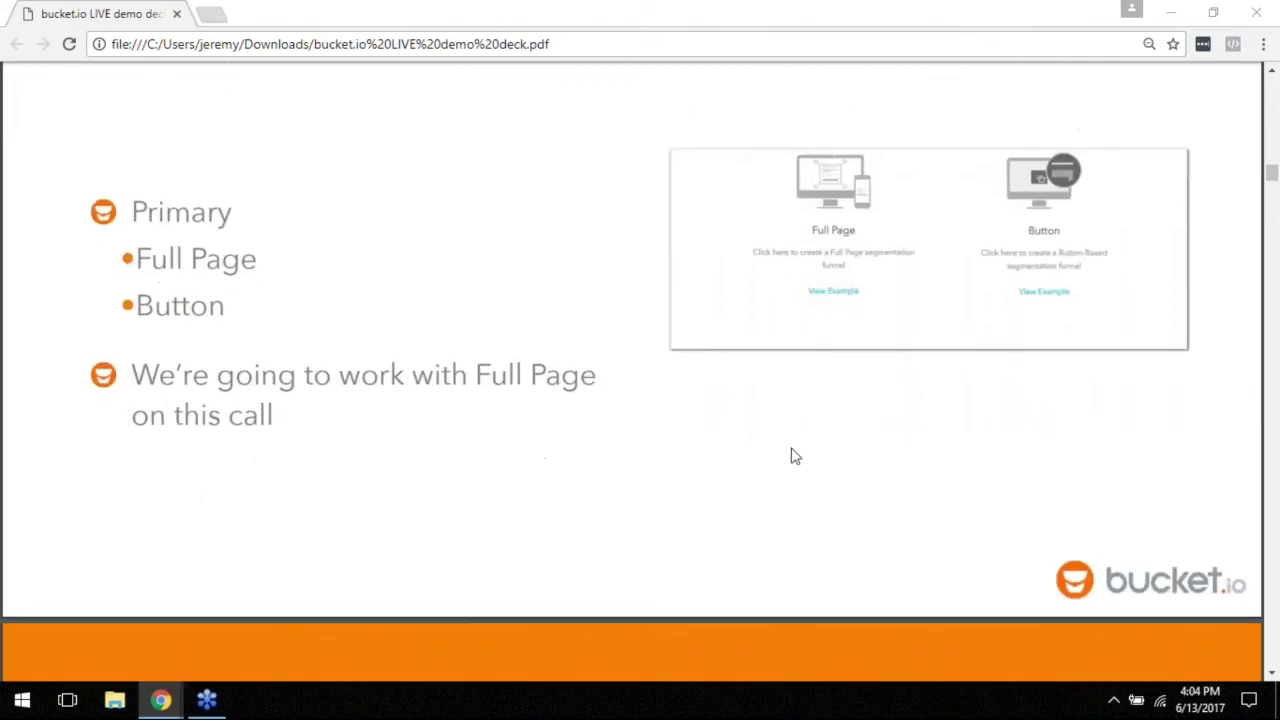
pyautogui.scroll(-4, 748, 456)
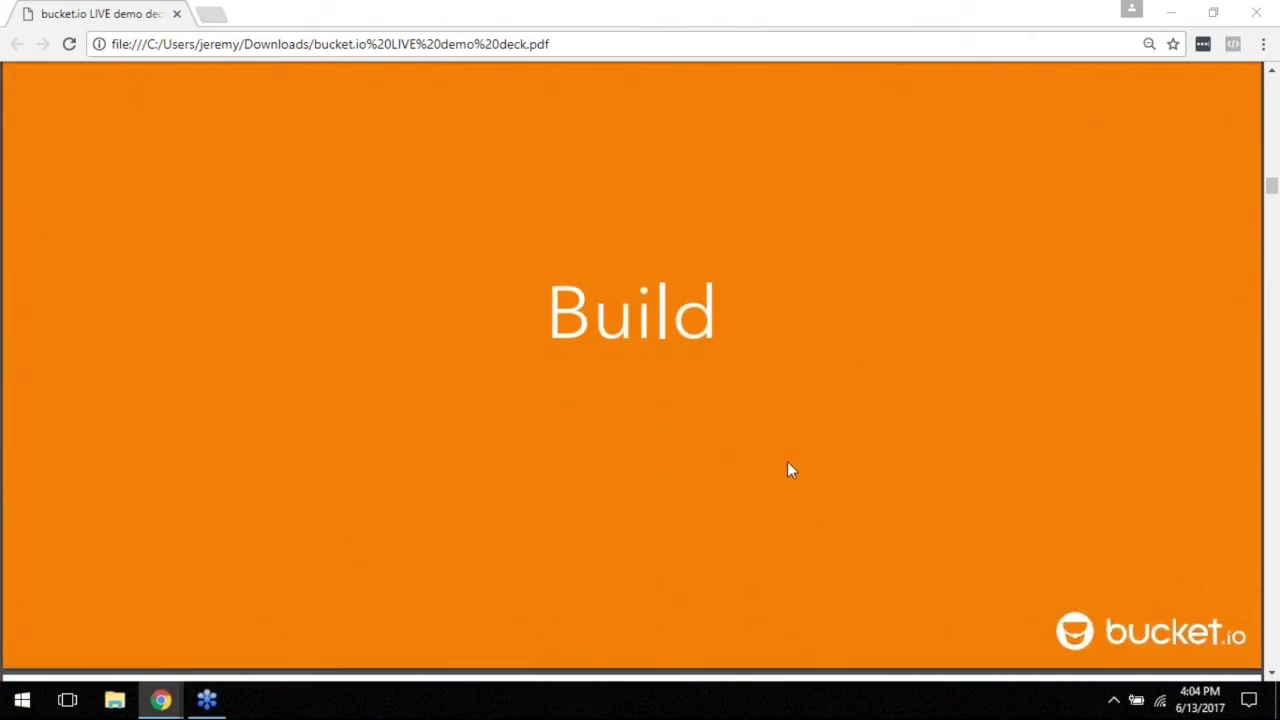
pyautogui.scroll(-4, 787, 470)
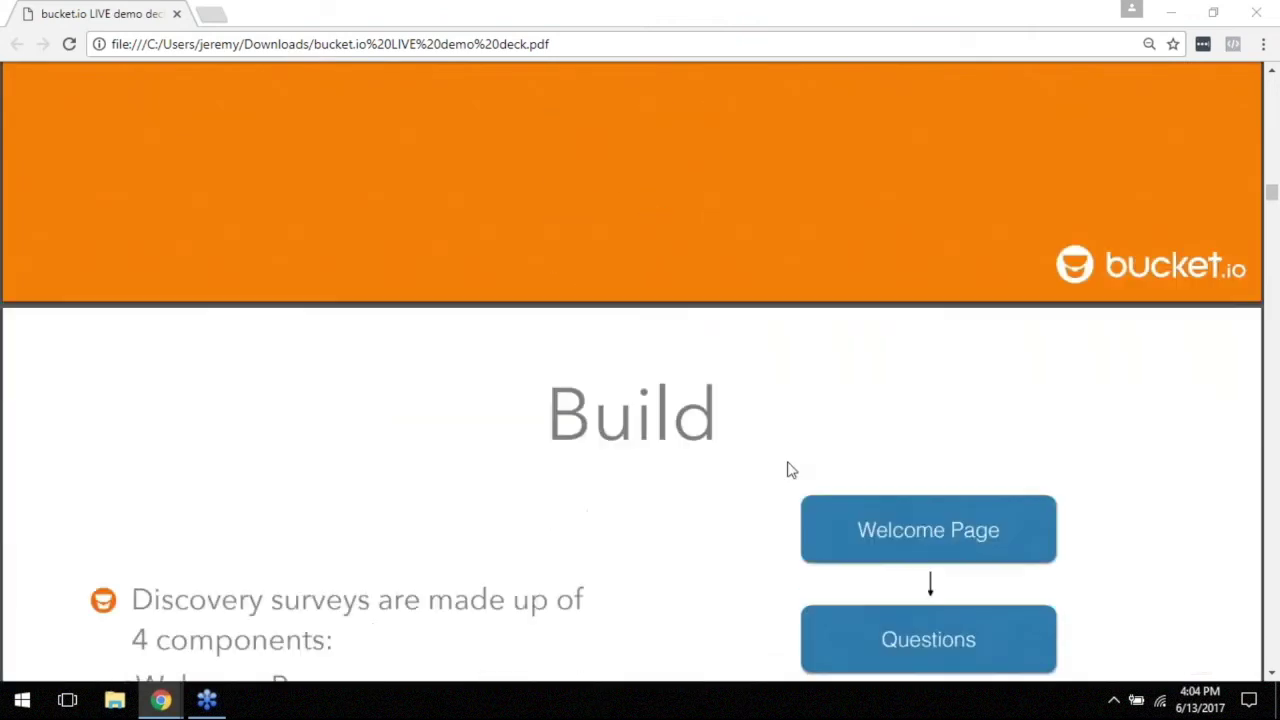
pyautogui.scroll(-2, 787, 470)
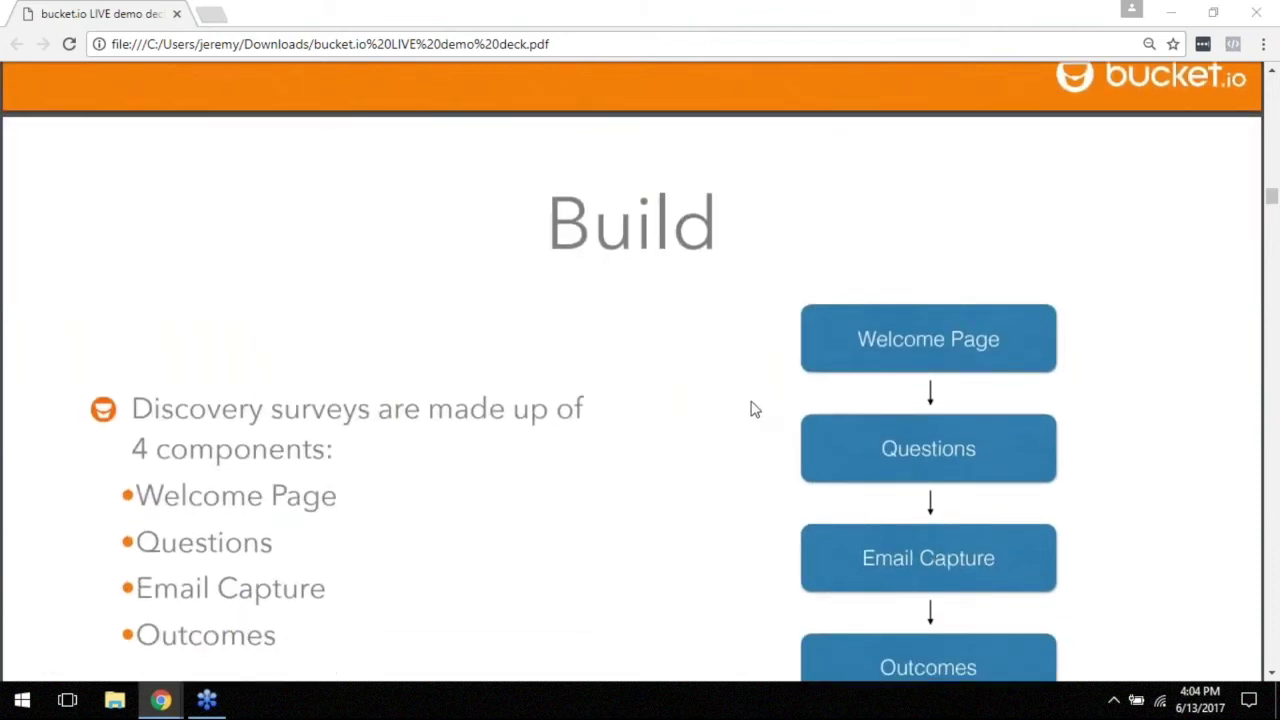
pyautogui.scroll(-1, 760, 420)
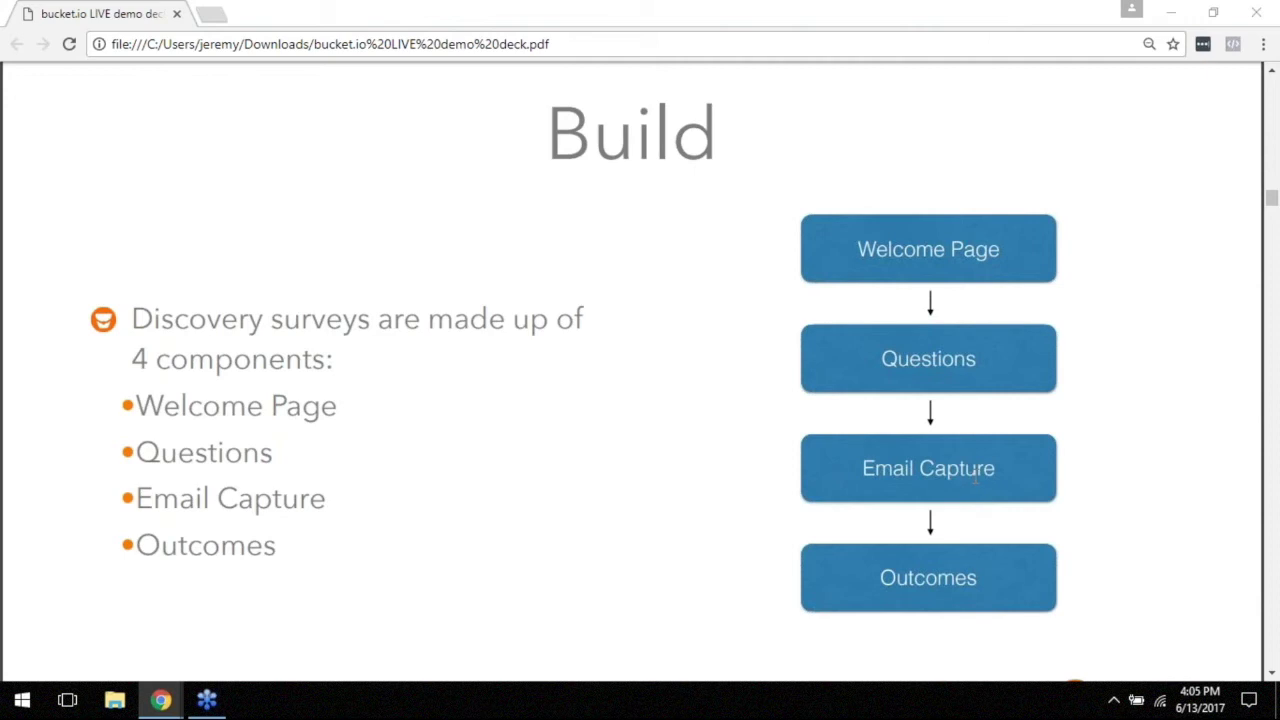
pyautogui.scroll(-1, 976, 477)
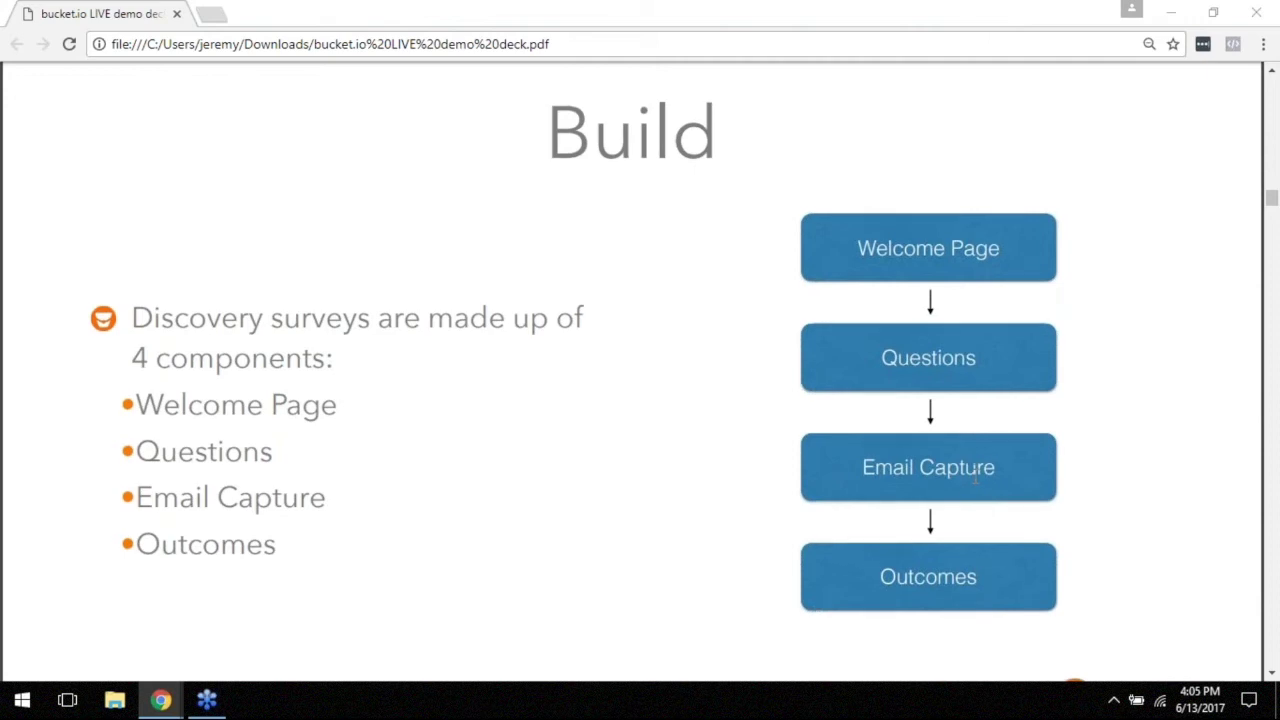
# Step: Read through the Welcome Pages section, including the "Welcome Page Elements" slide and its example page
pyautogui.scroll(-7, 975, 478)
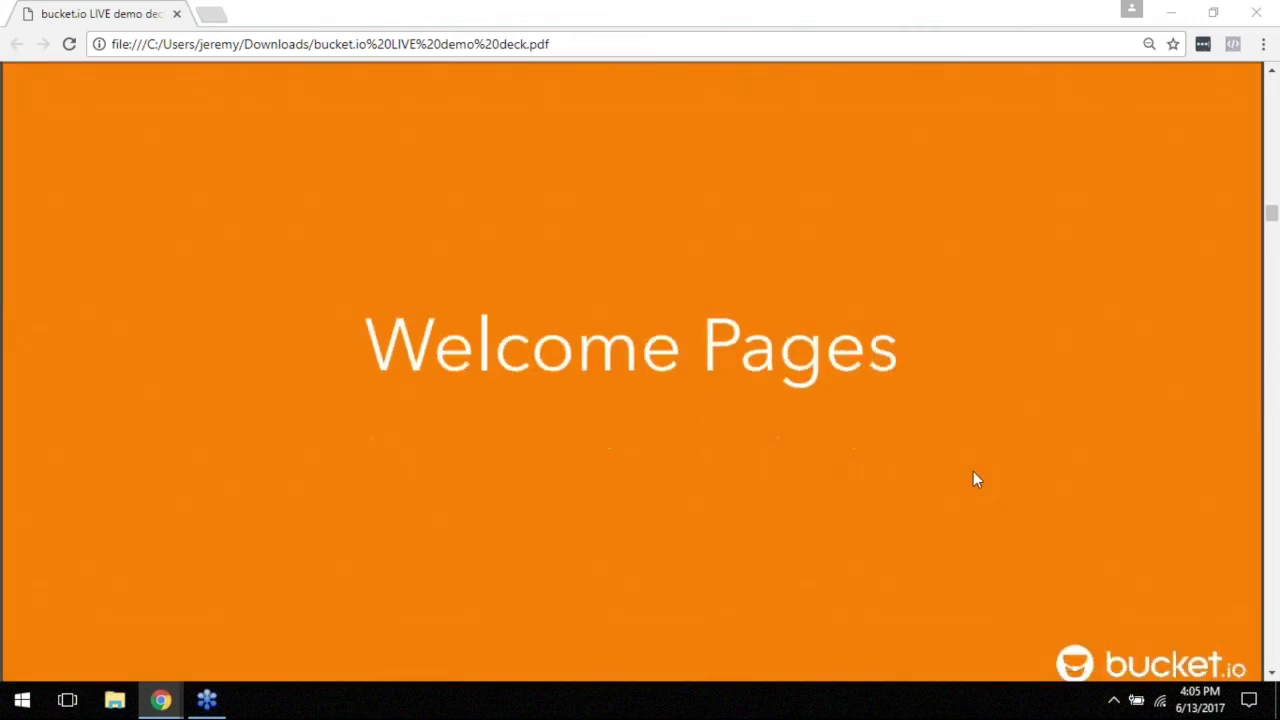
pyautogui.scroll(-6, 975, 479)
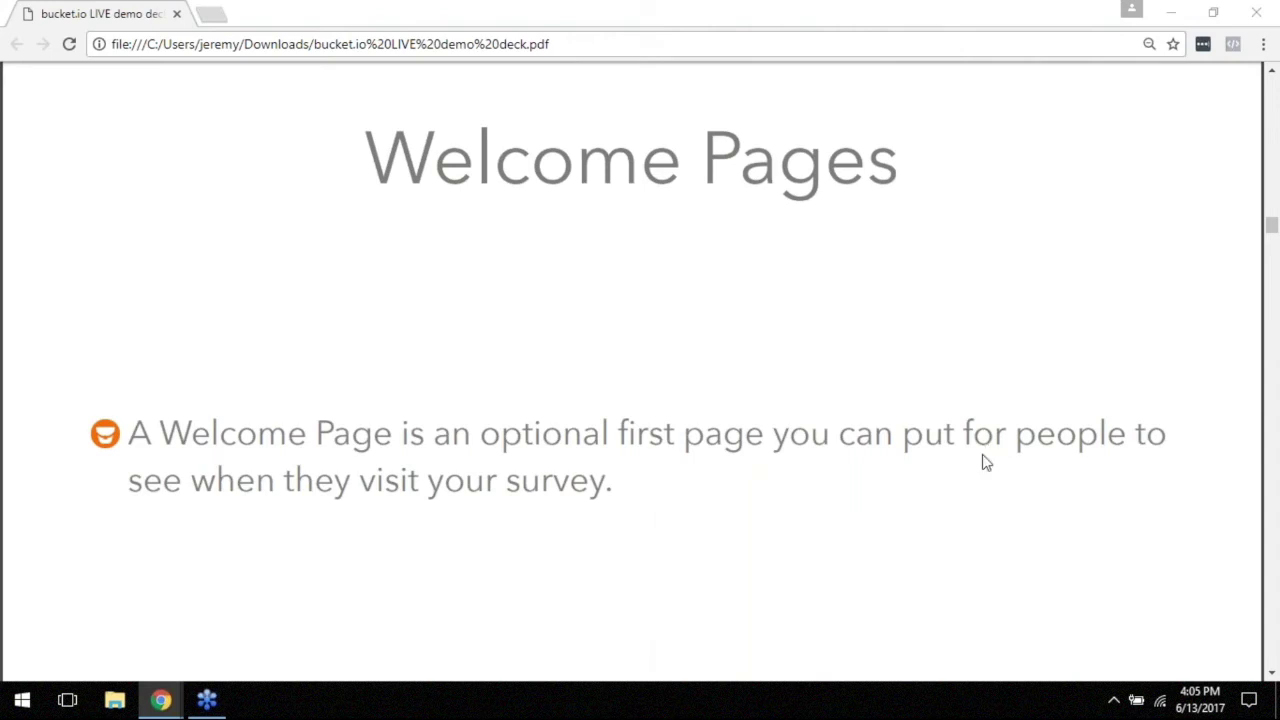
pyautogui.scroll(-4, 981, 462)
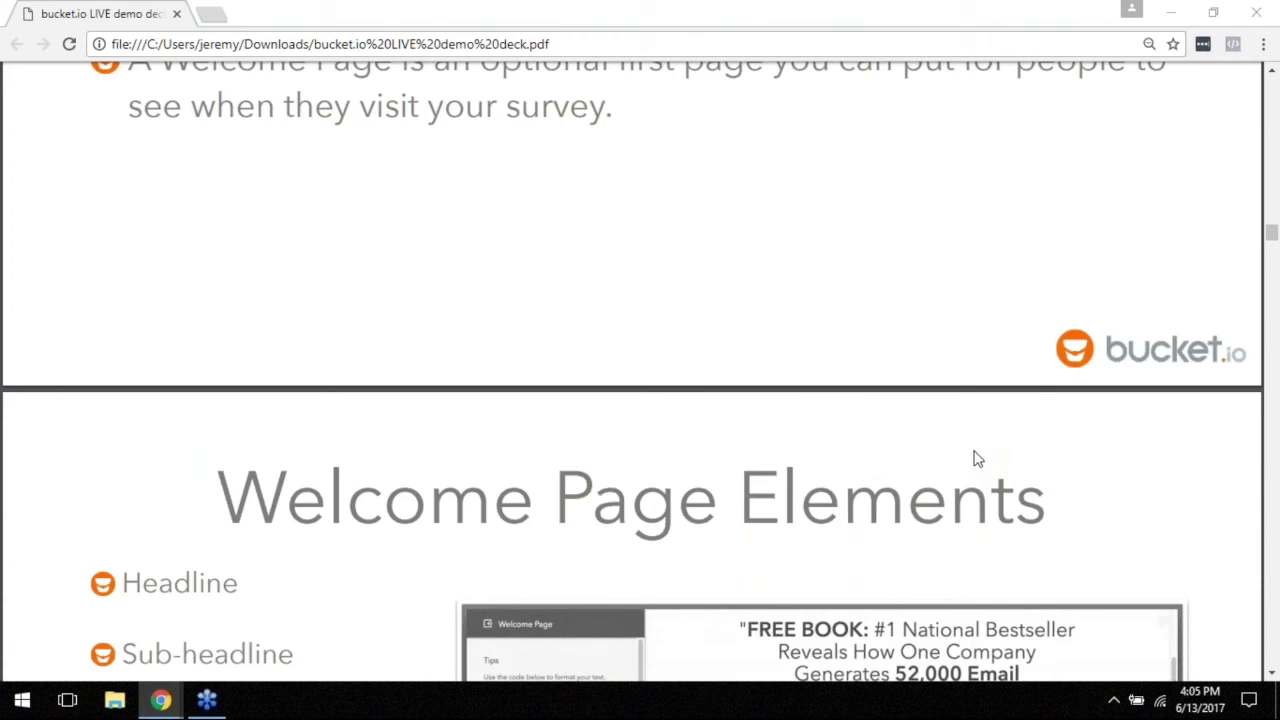
pyautogui.scroll(-1, 988, 440)
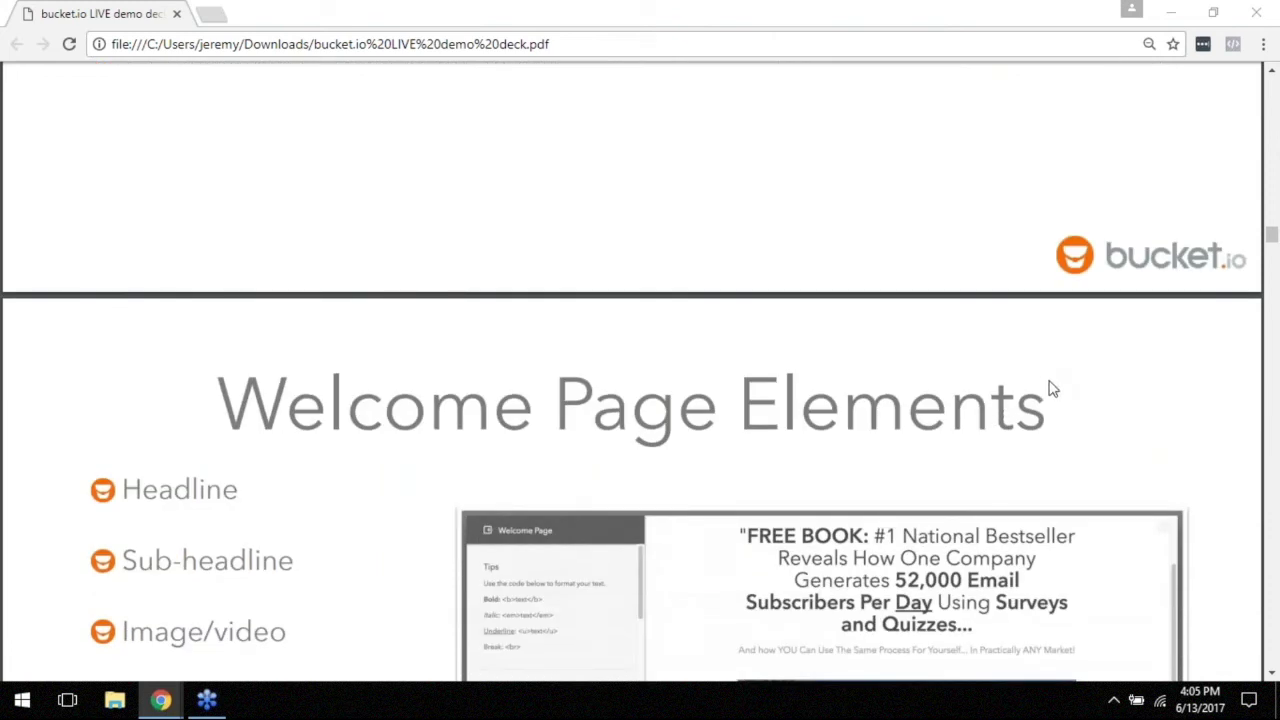
pyautogui.scroll(-1, 1094, 346)
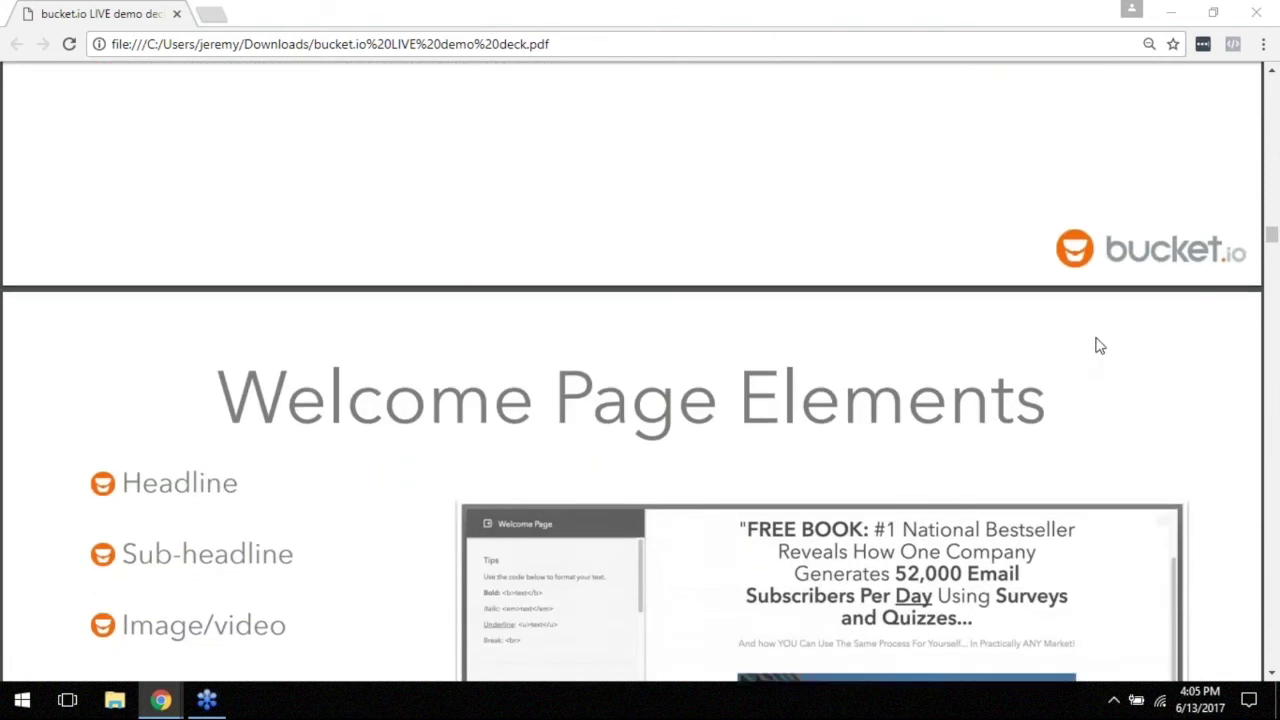
pyautogui.scroll(-1, 1095, 340)
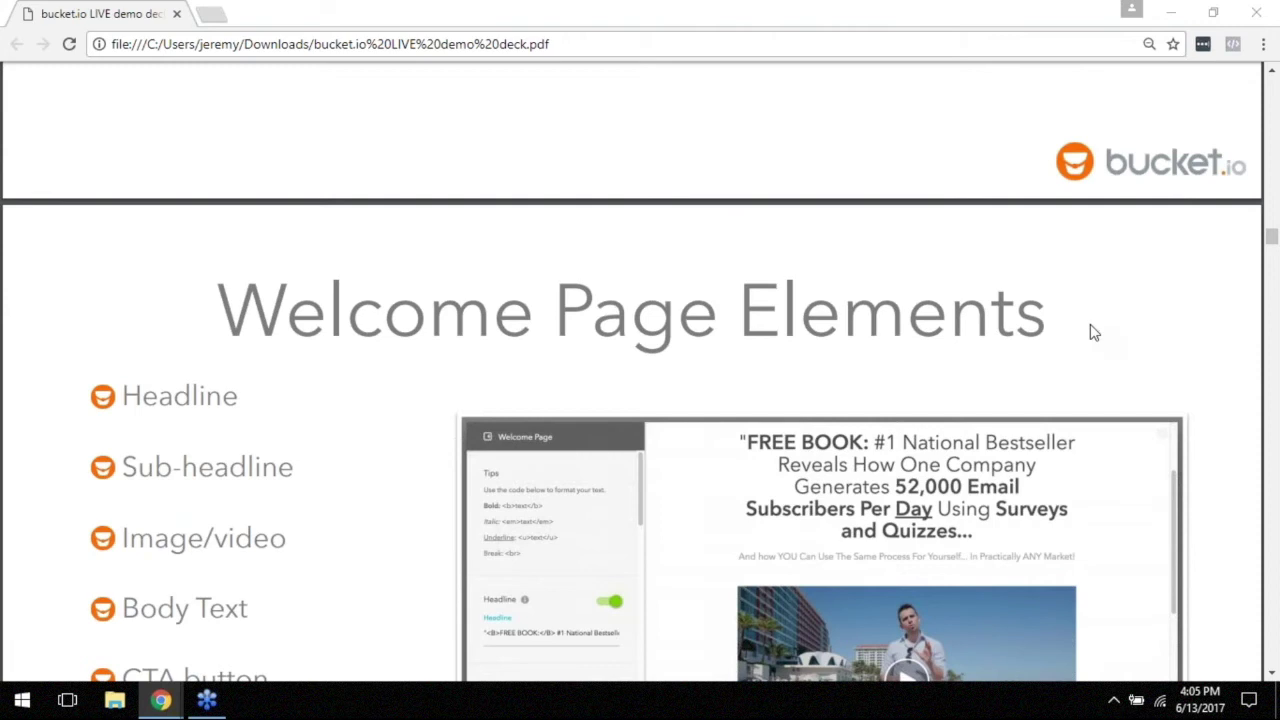
pyautogui.scroll(-1, 1093, 333)
pyautogui.scroll(-1, 1090, 332)
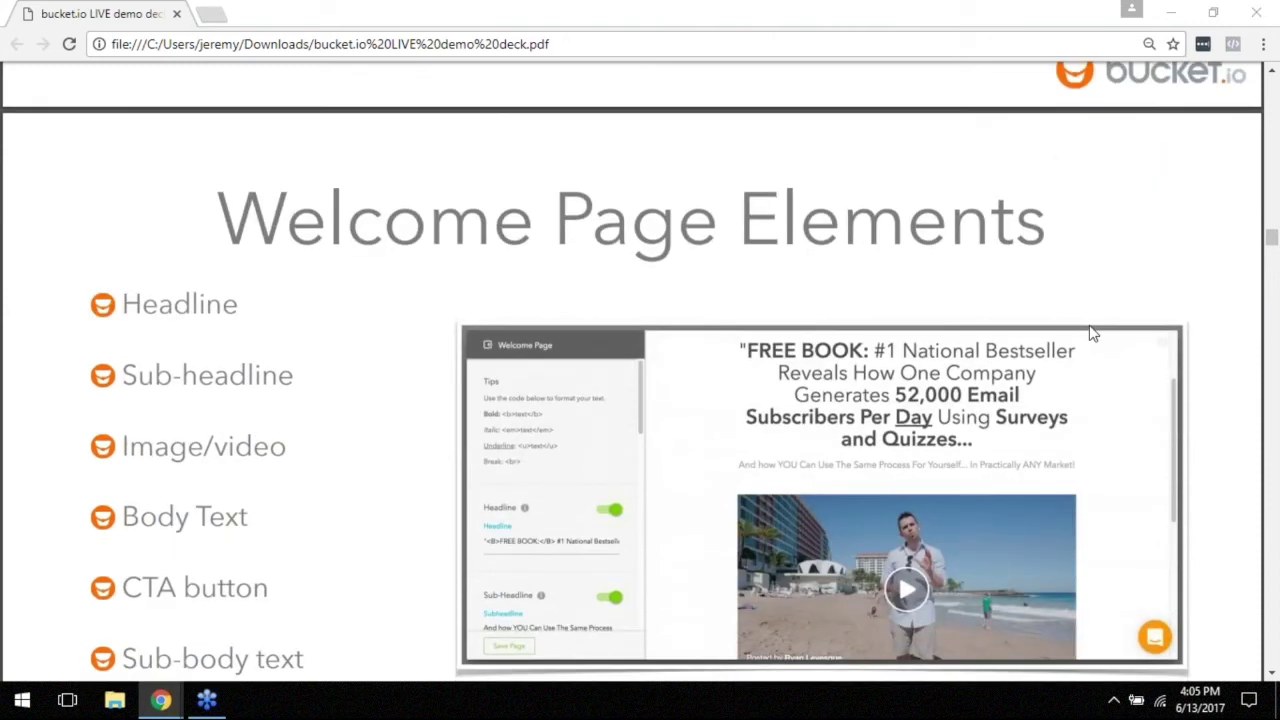
pyautogui.scroll(1, 1084, 337)
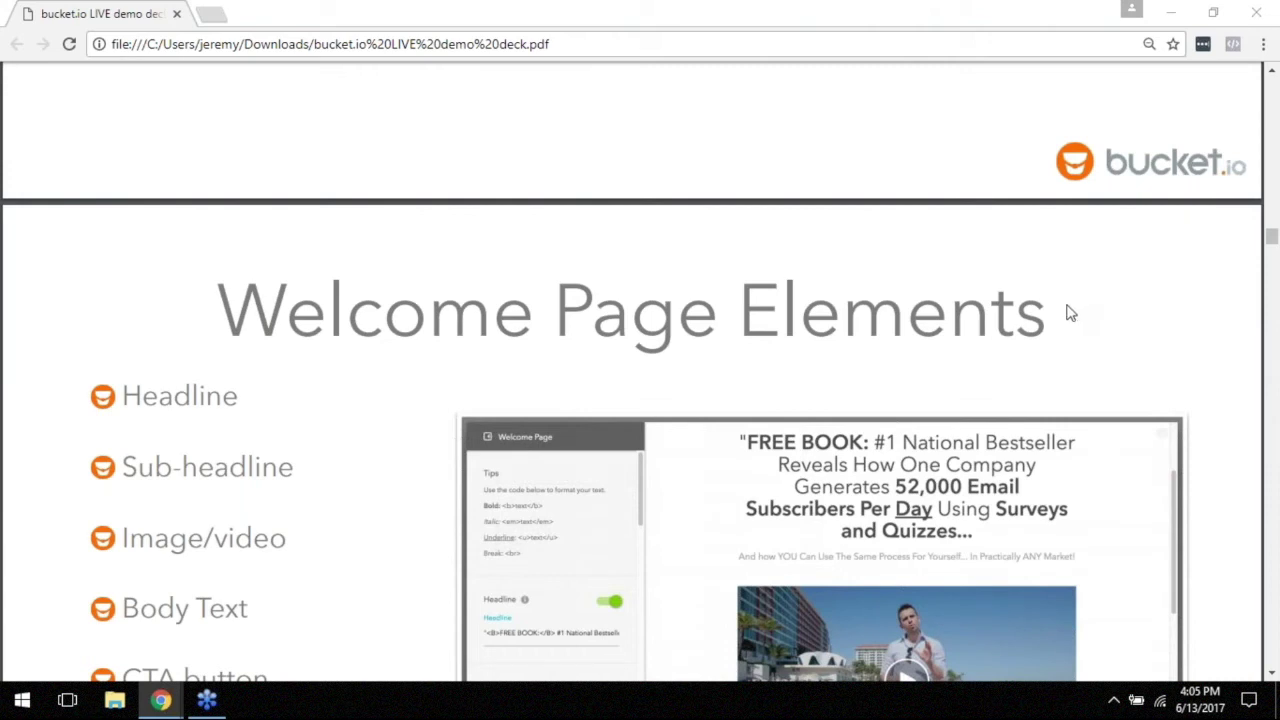
pyautogui.scroll(-1, 1068, 310)
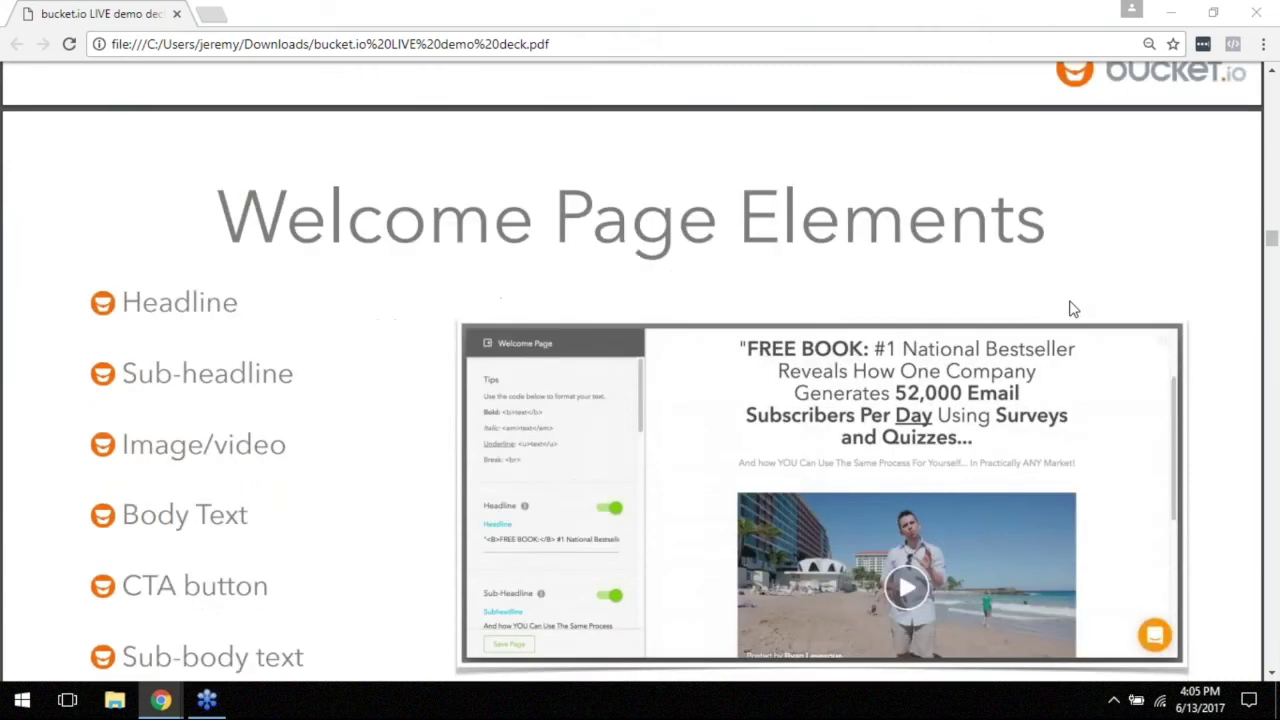
pyautogui.scroll(-1, 1072, 308)
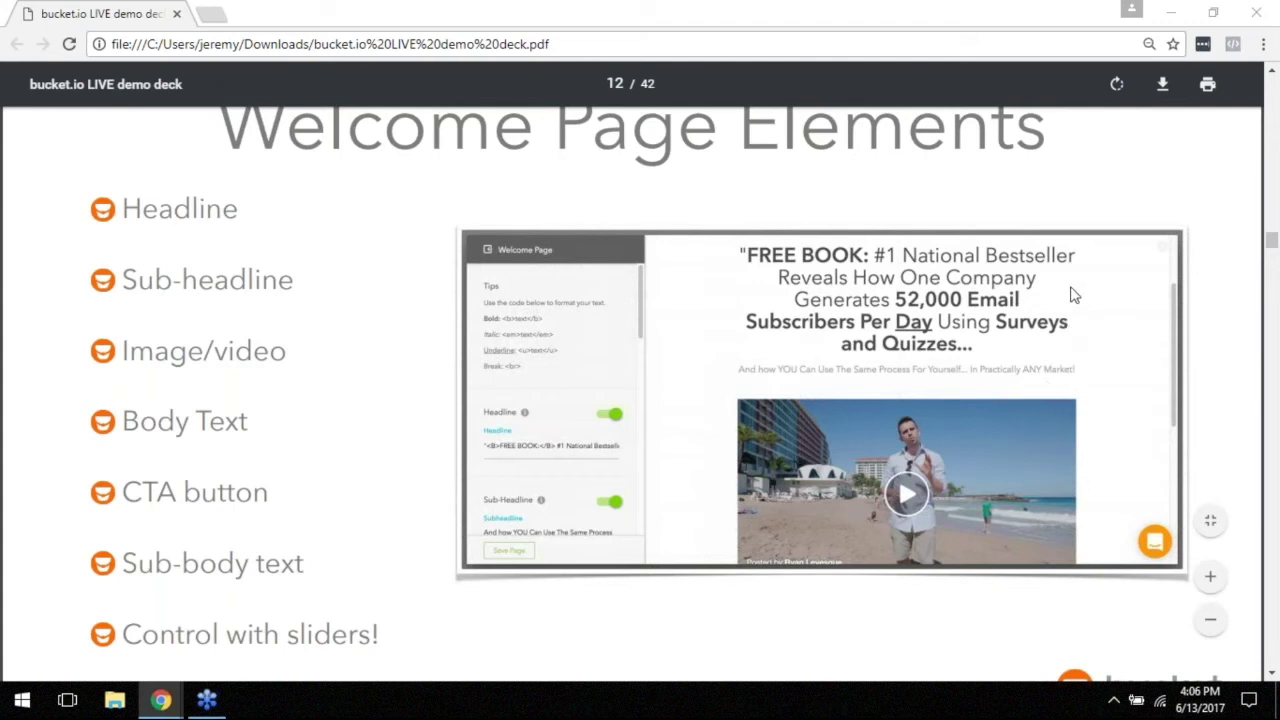
pyautogui.scroll(-1, 1013, 275)
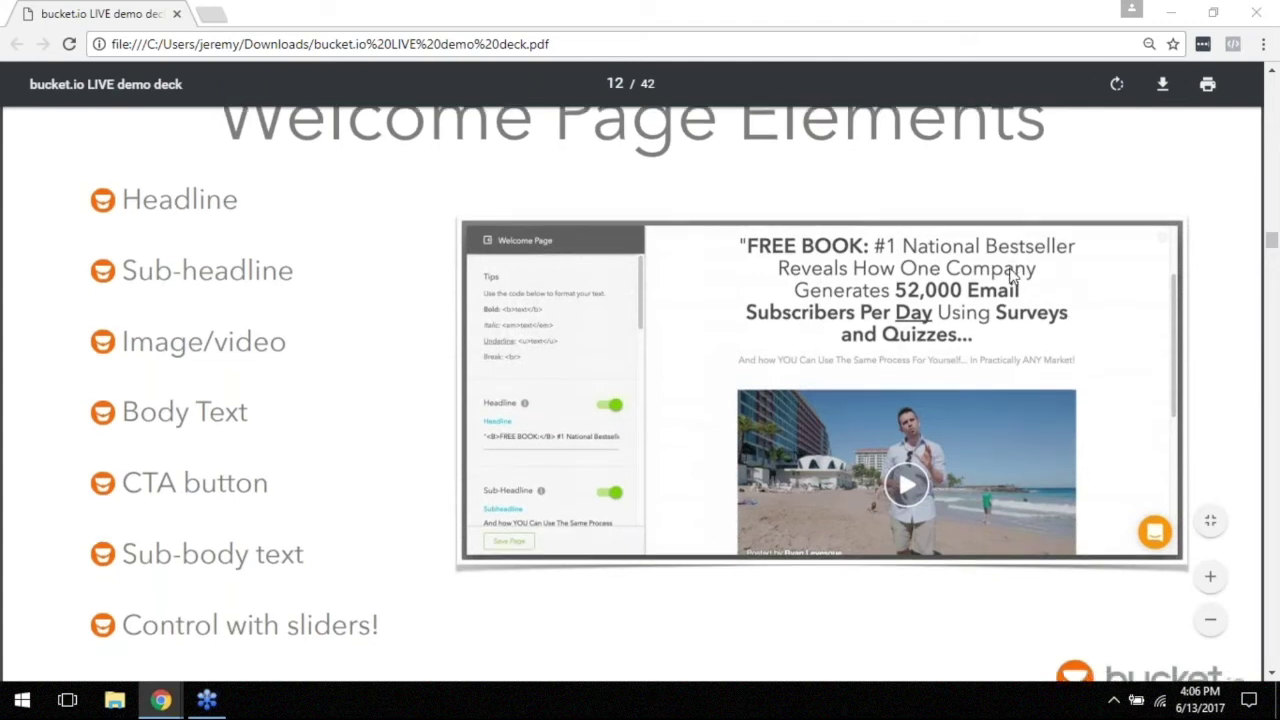
pyautogui.scroll(-1, 1013, 275)
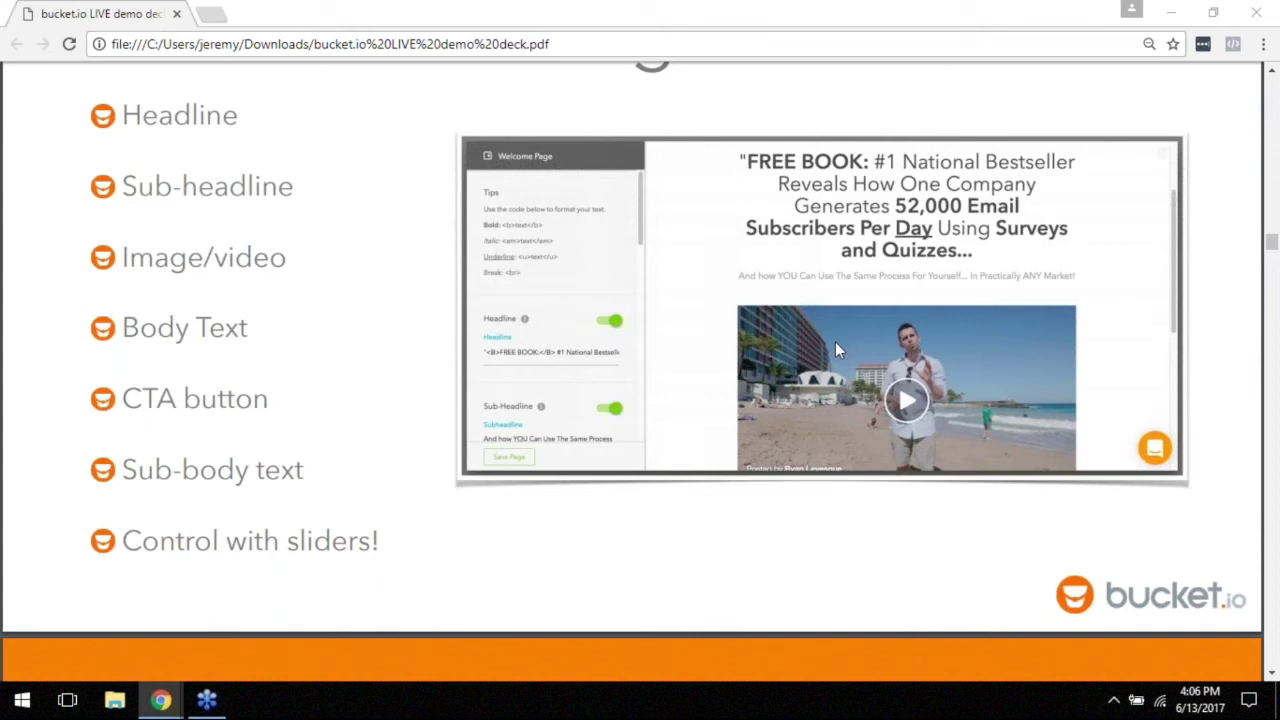
pyautogui.scroll(-1, 836, 342)
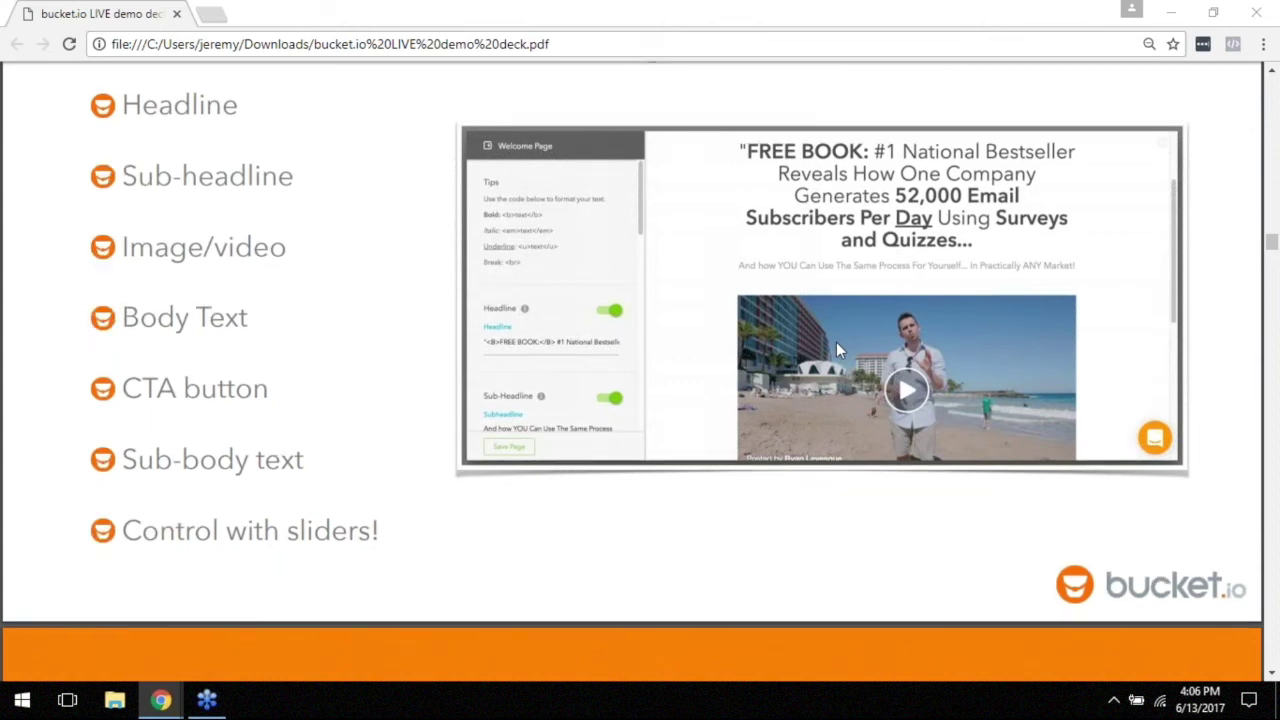
# Step: Advance the deck to the Survey Questions section title and switch to the bucket.io dashboard
pyautogui.scroll(-4, 836, 342)
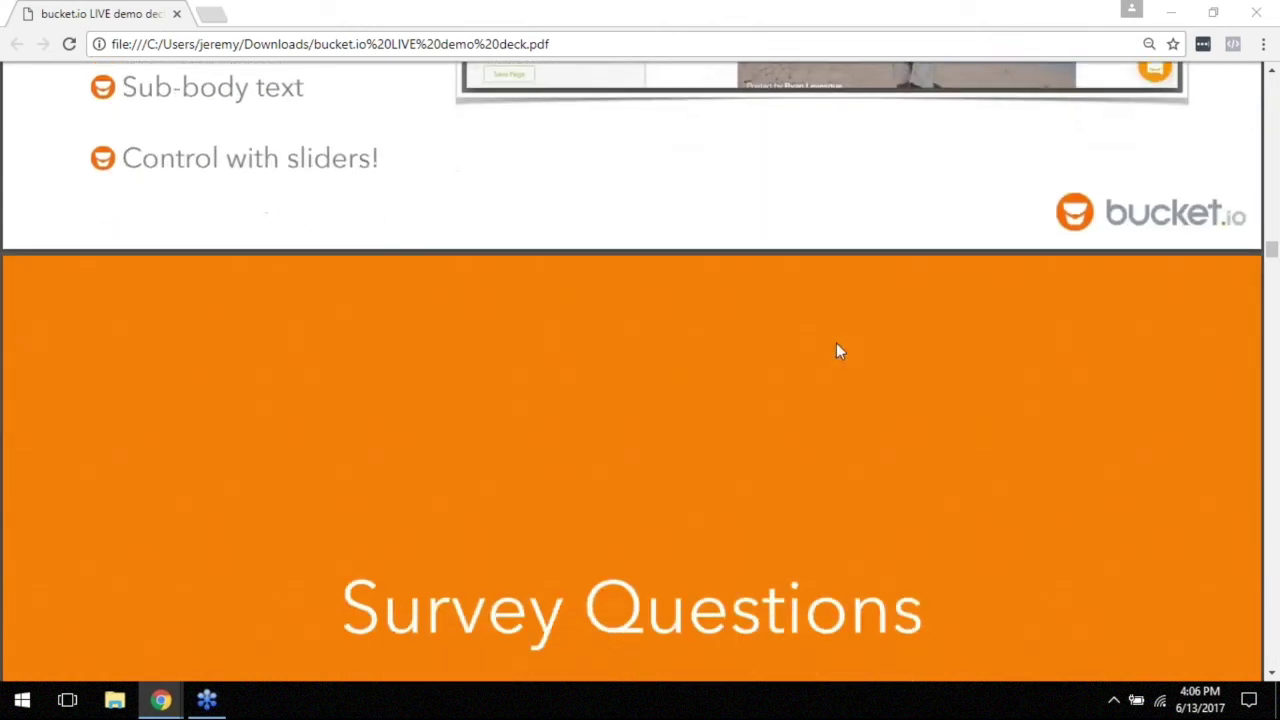
pyautogui.scroll(-2, 838, 350)
pyautogui.hotkey('alt', 'Tab')
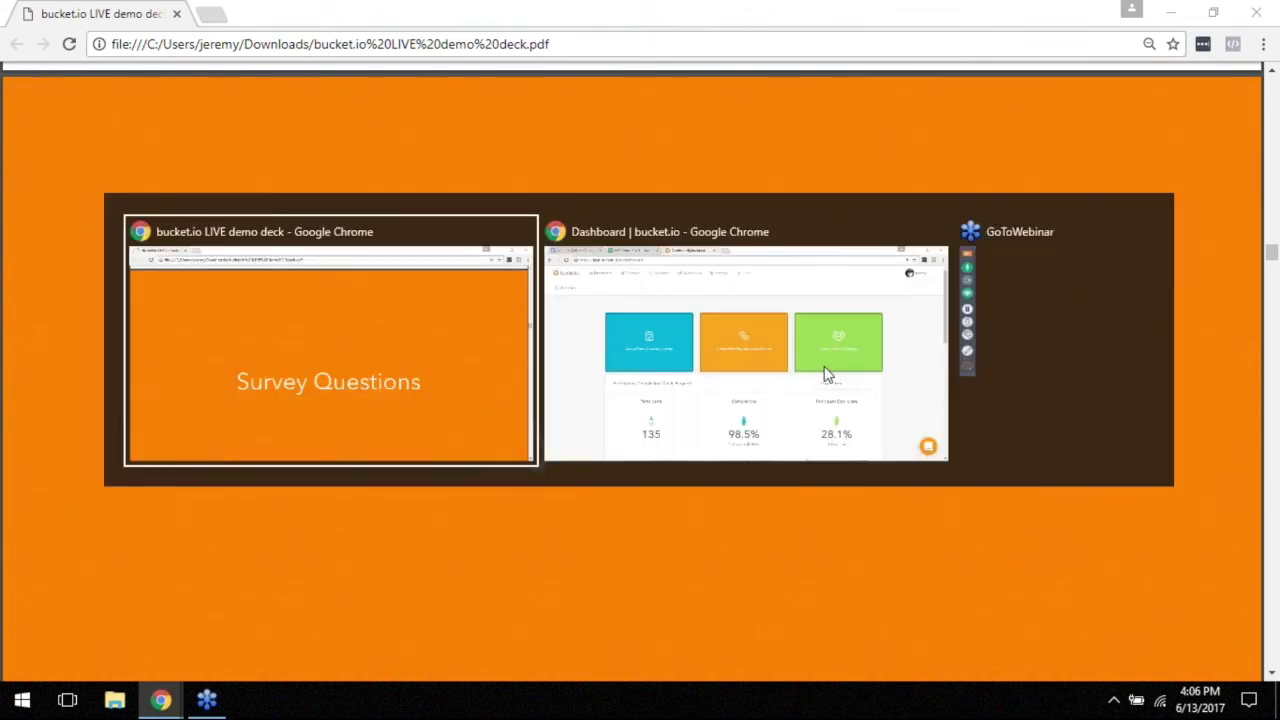
pyautogui.hotkey('alt', 'Tab')
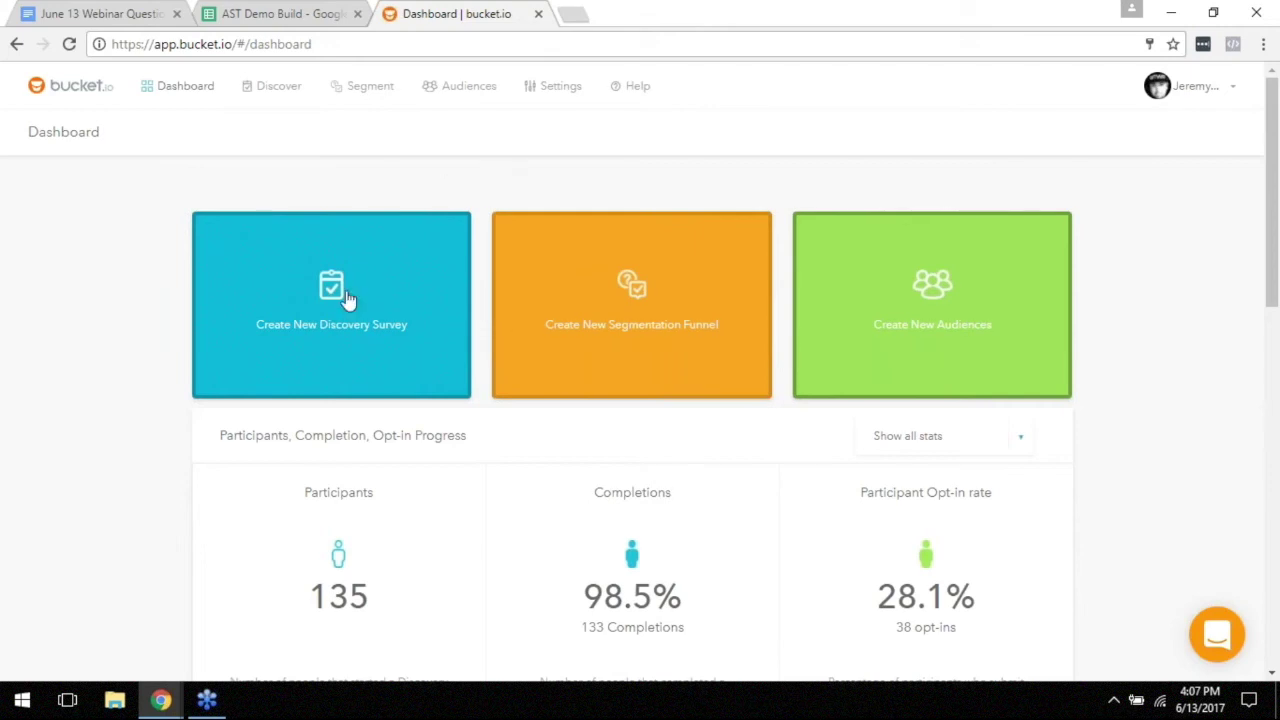
# Step: Create a new discovery survey with "AST Survey Demo" as both its public name and its internal name
pyautogui.click(281, 96)
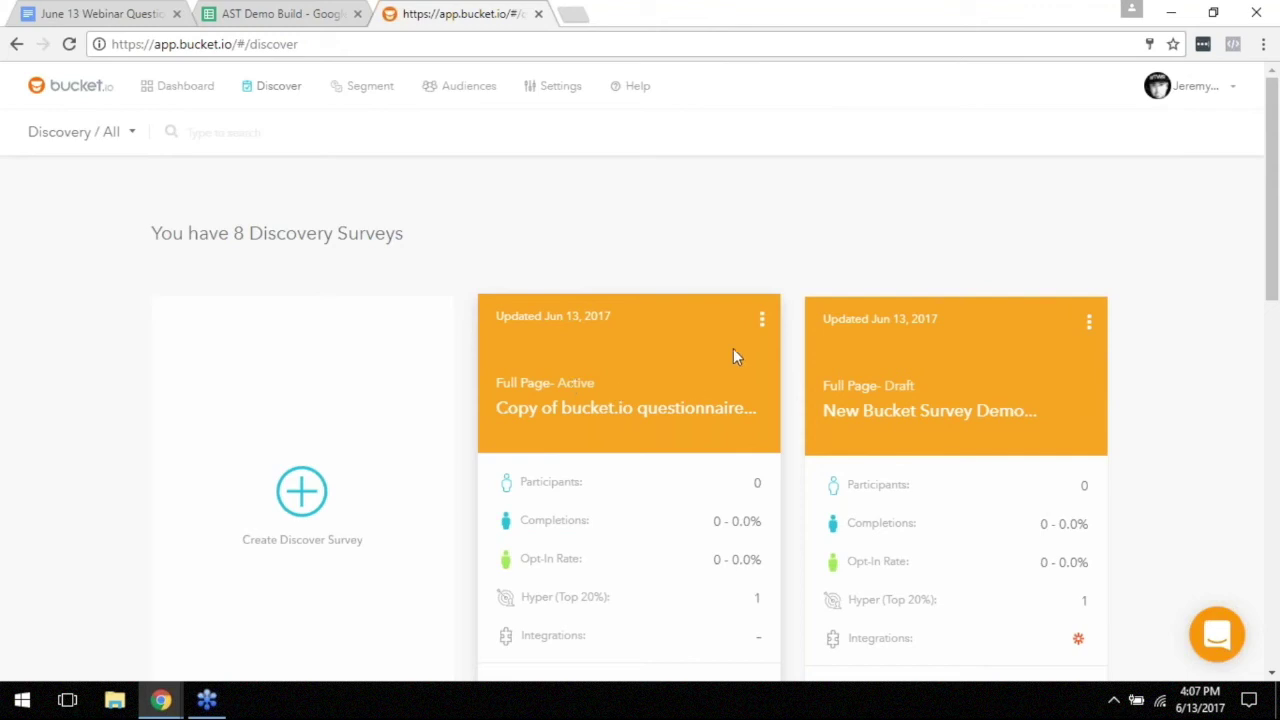
pyautogui.click(318, 510)
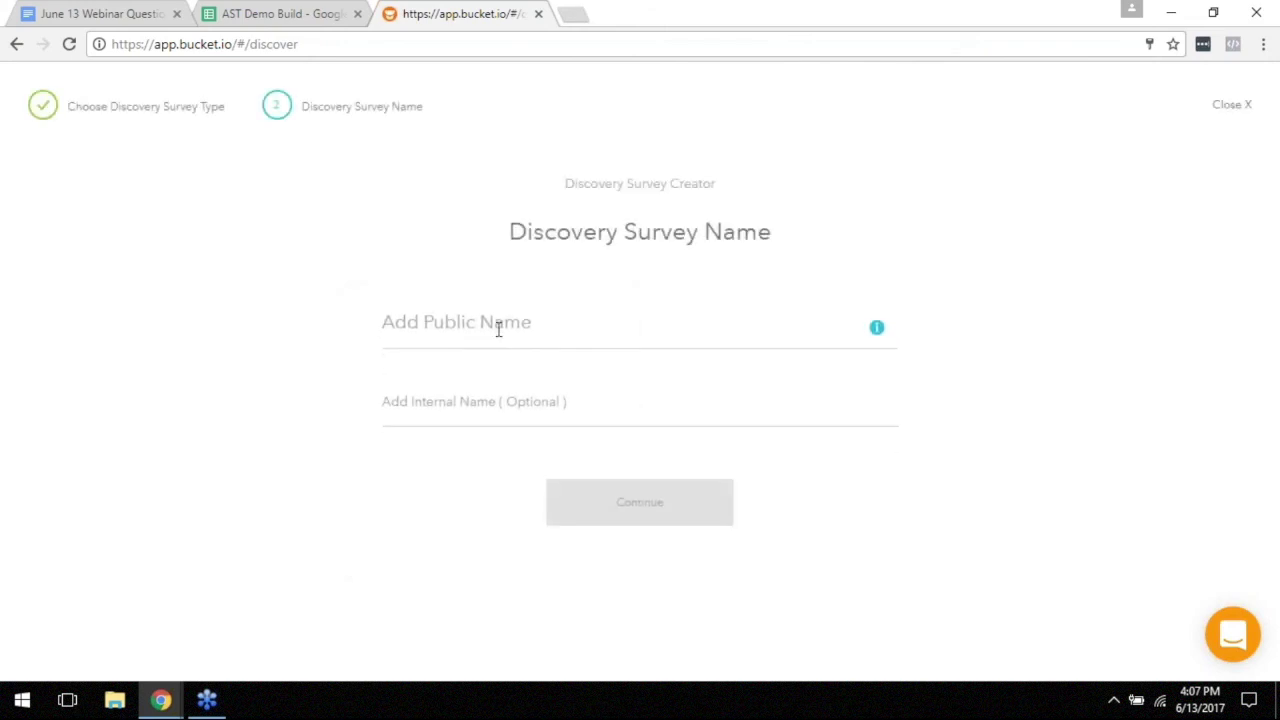
pyautogui.click(498, 328)
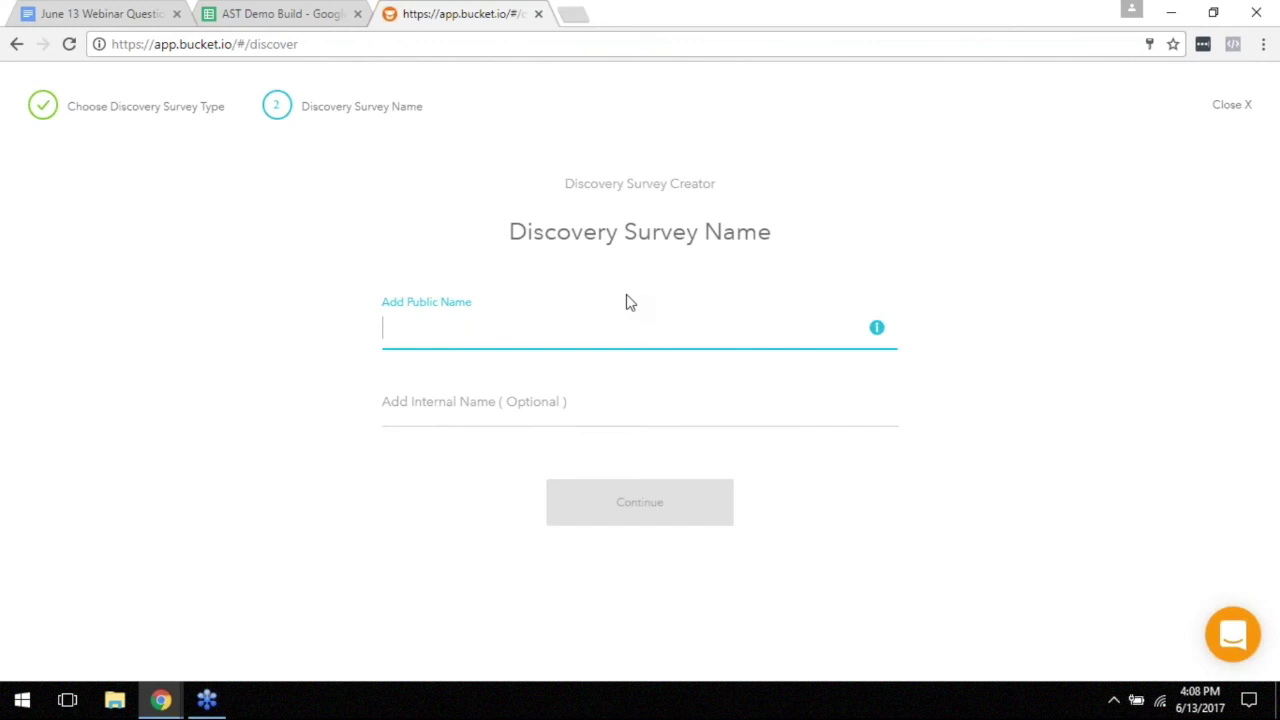
pyautogui.write('AST')
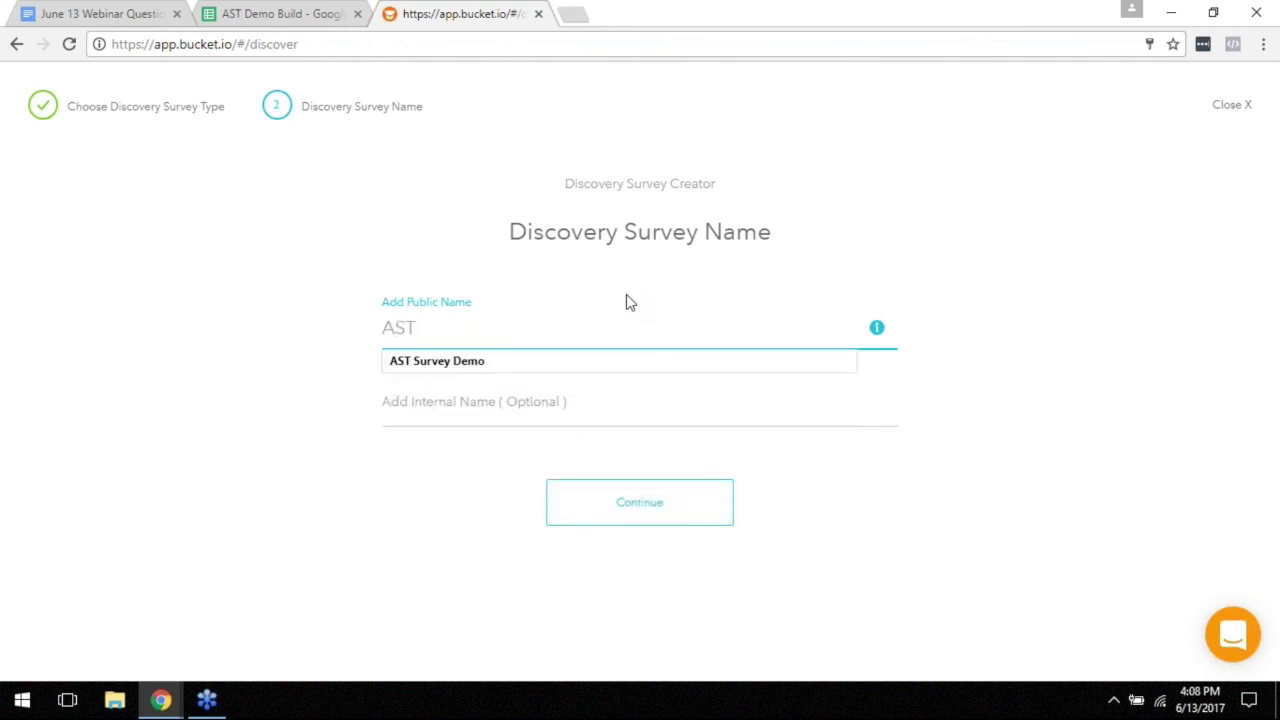
pyautogui.press('Down')
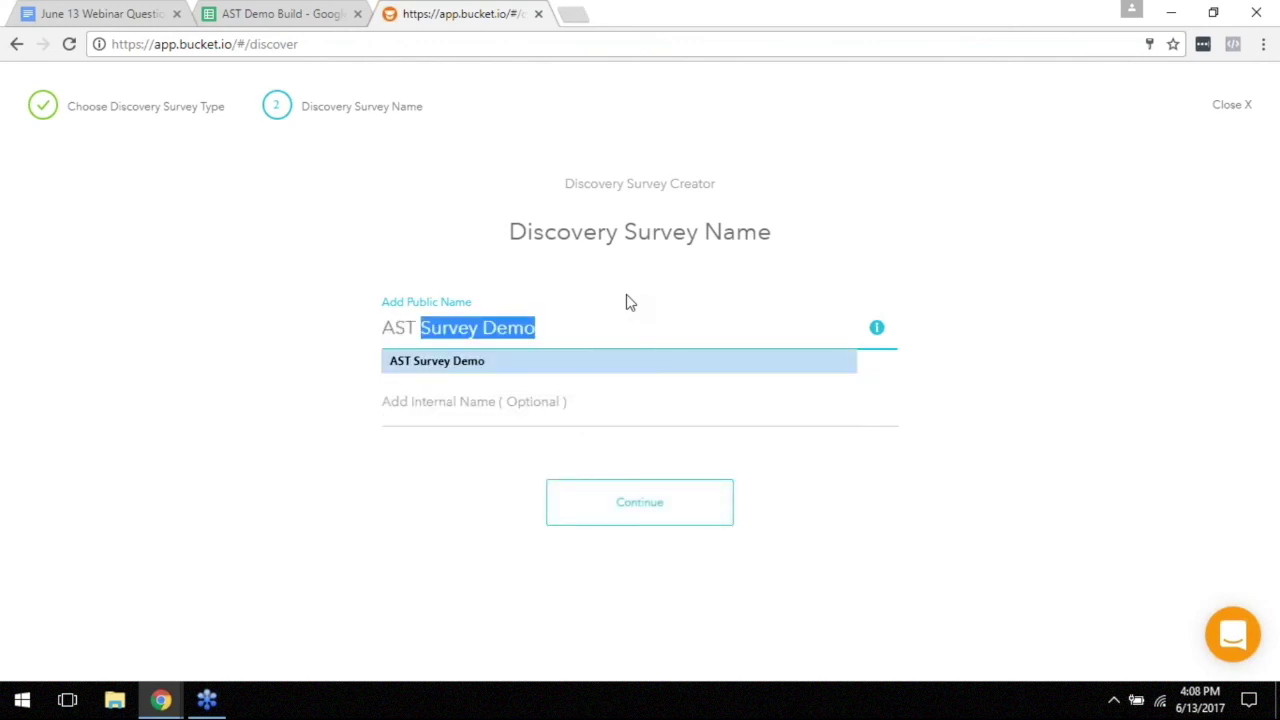
pyautogui.press('Return')
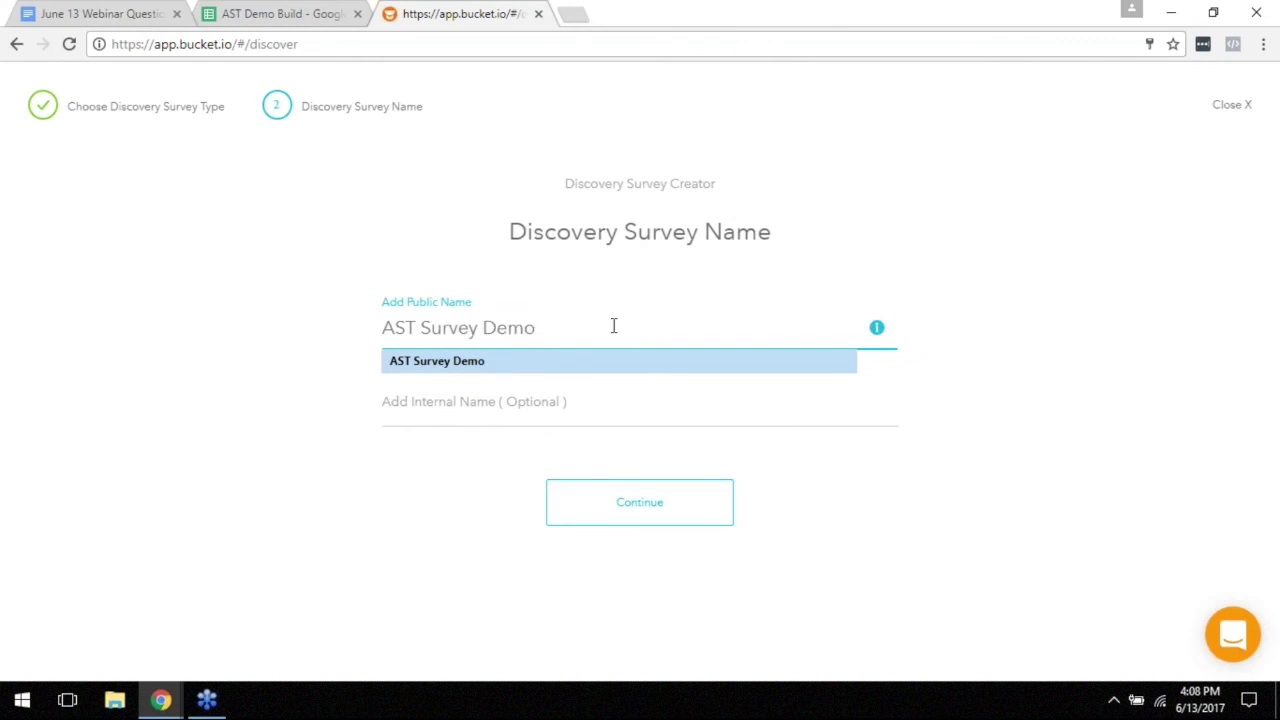
pyautogui.press('Tab')
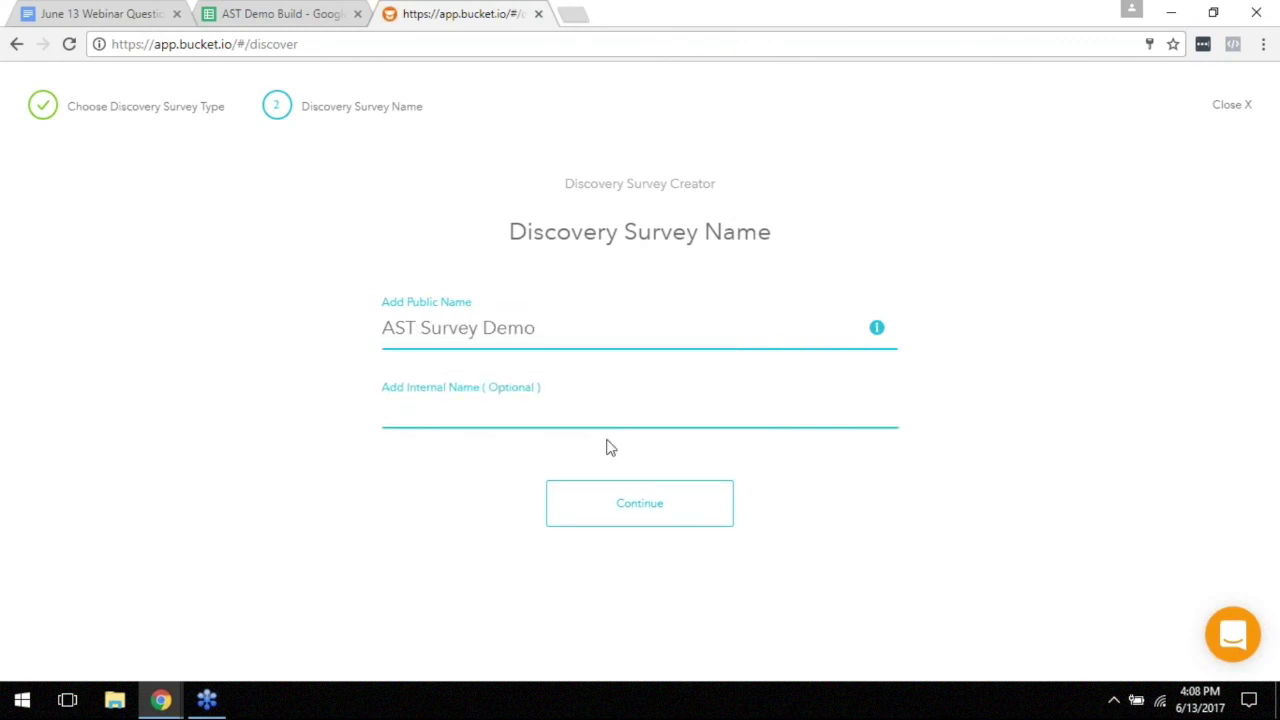
pyautogui.write('AST Survey Demo')
pyautogui.click(650, 520)
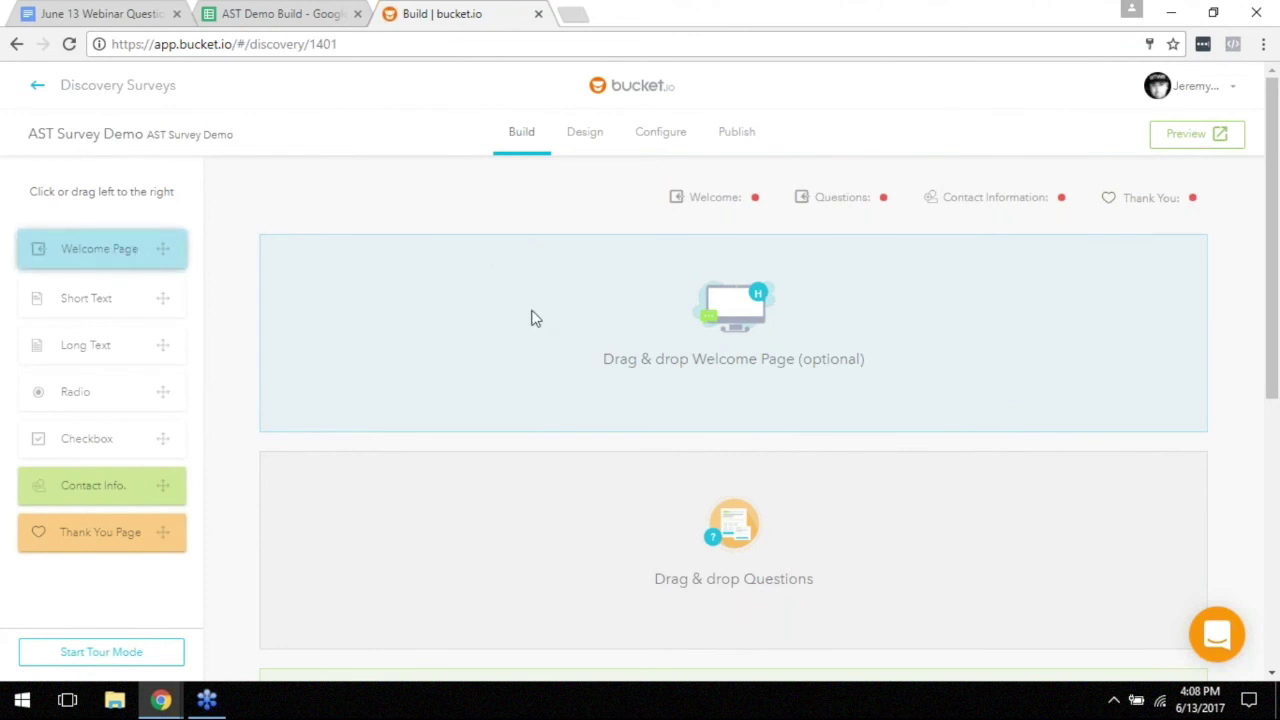
# Step: Add a welcome page to the survey and set its headline to "This is a welcome page"
pyautogui.moveTo(531, 318); pyautogui.dragTo(773, 326)
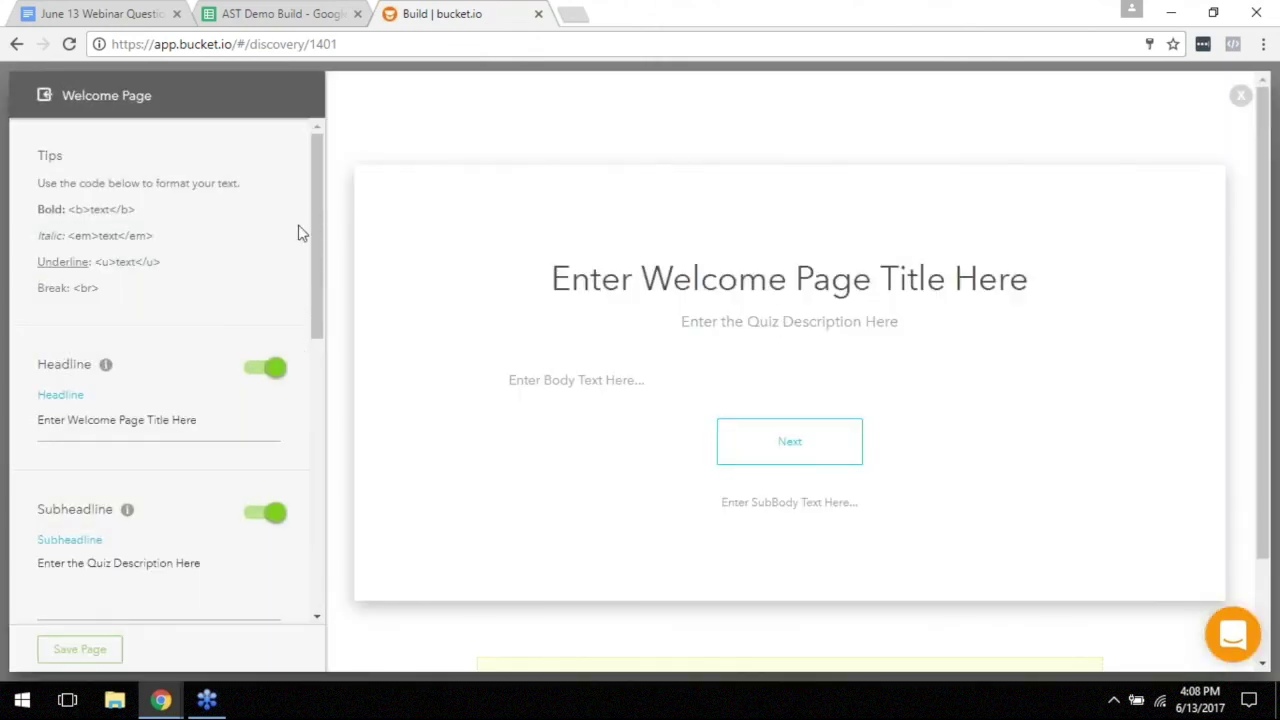
pyautogui.click(204, 410)
pyautogui.hotkey('ctrl', 'a')
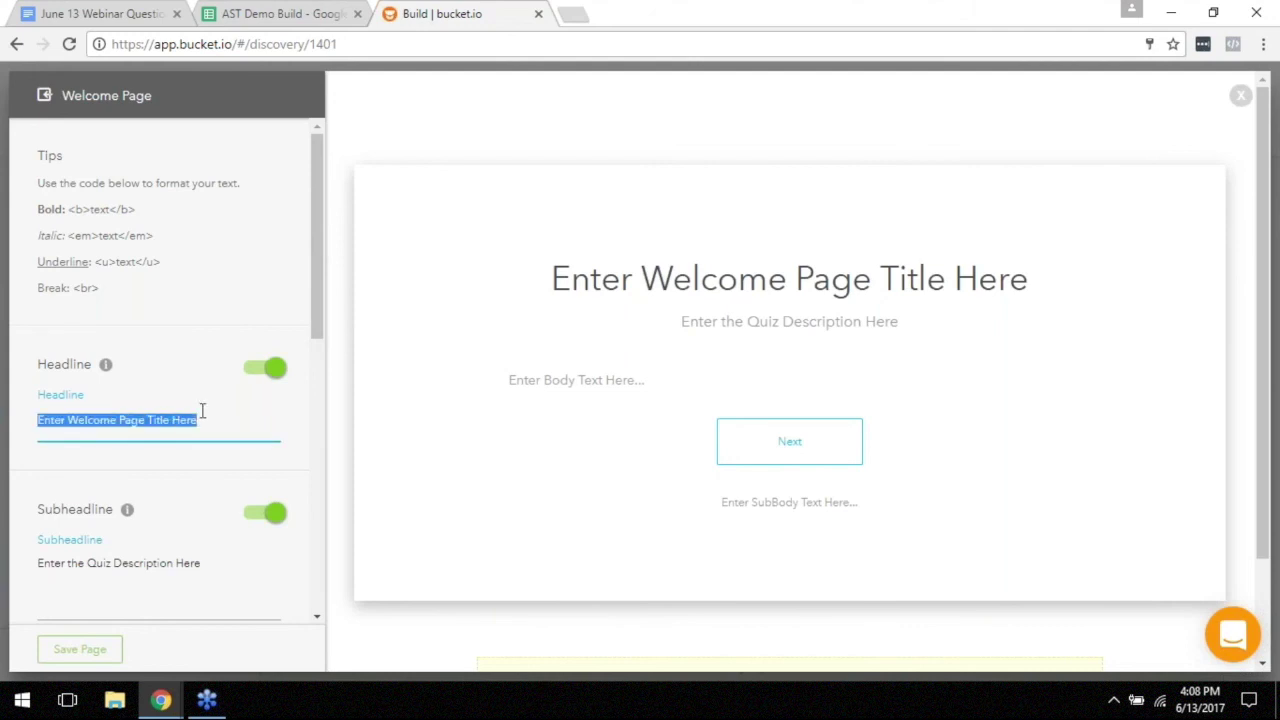
pyautogui.write('T')
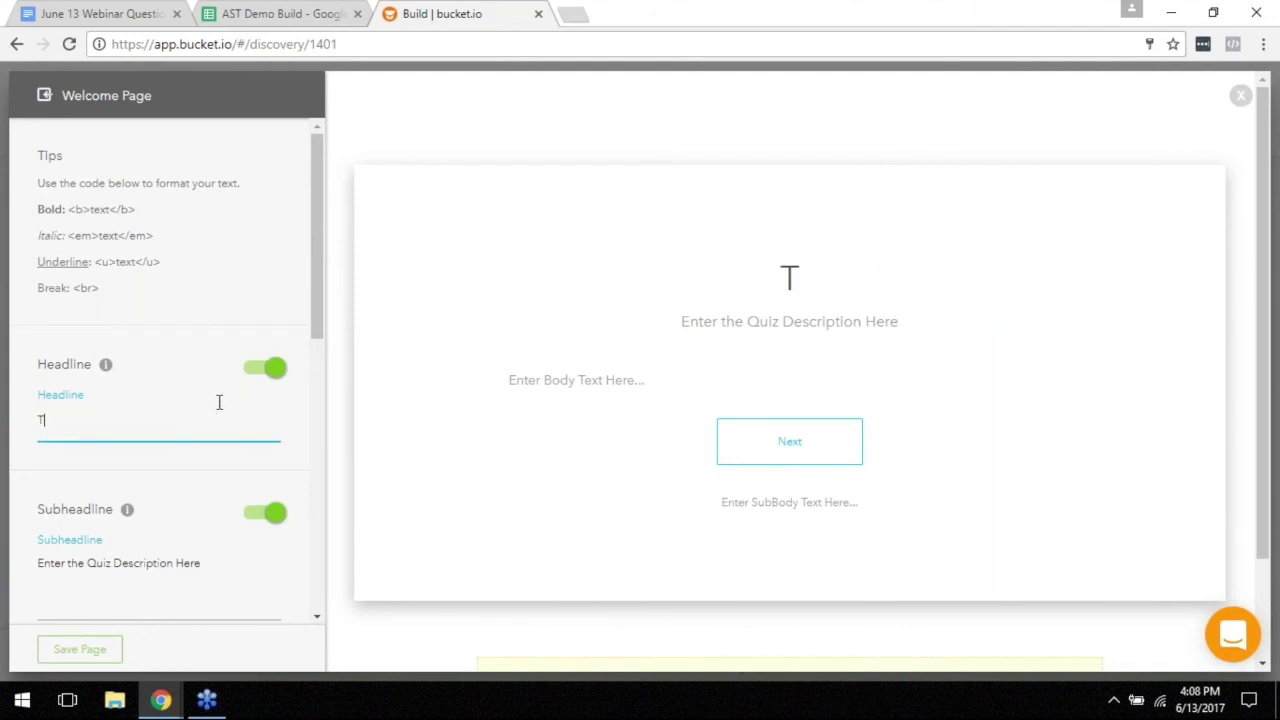
pyautogui.write('his is a w')
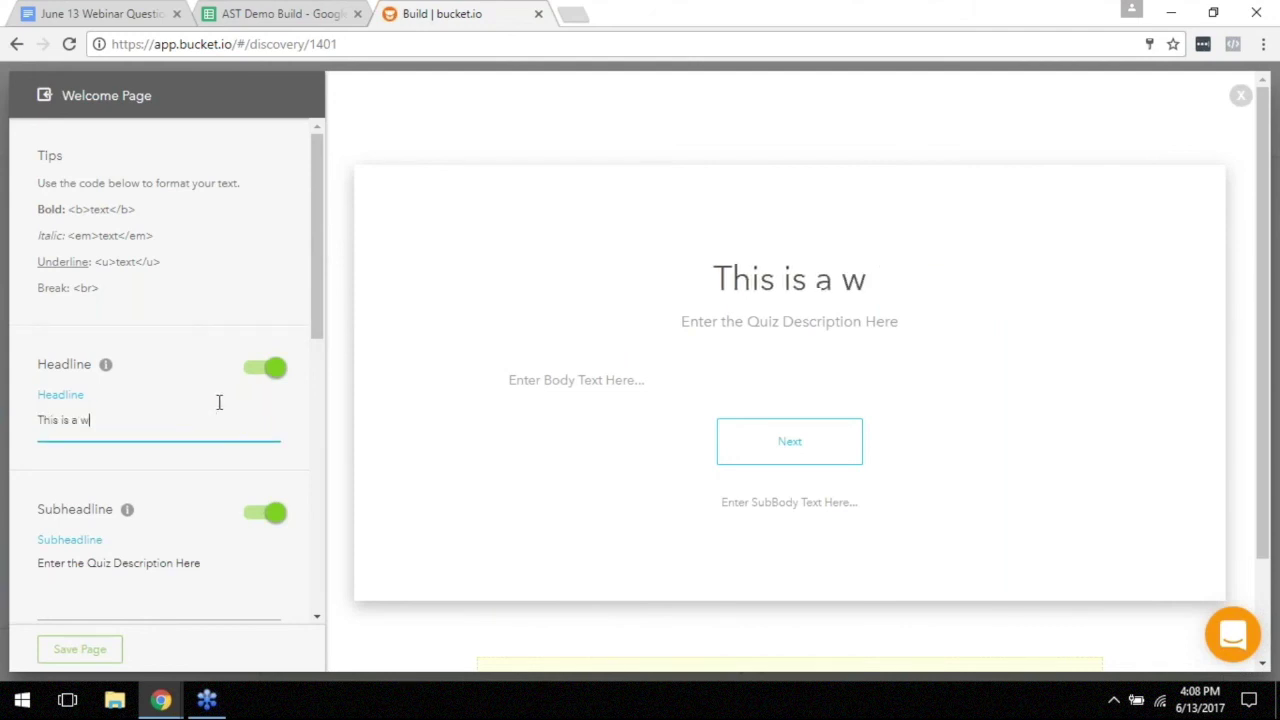
pyautogui.write('elcome page')
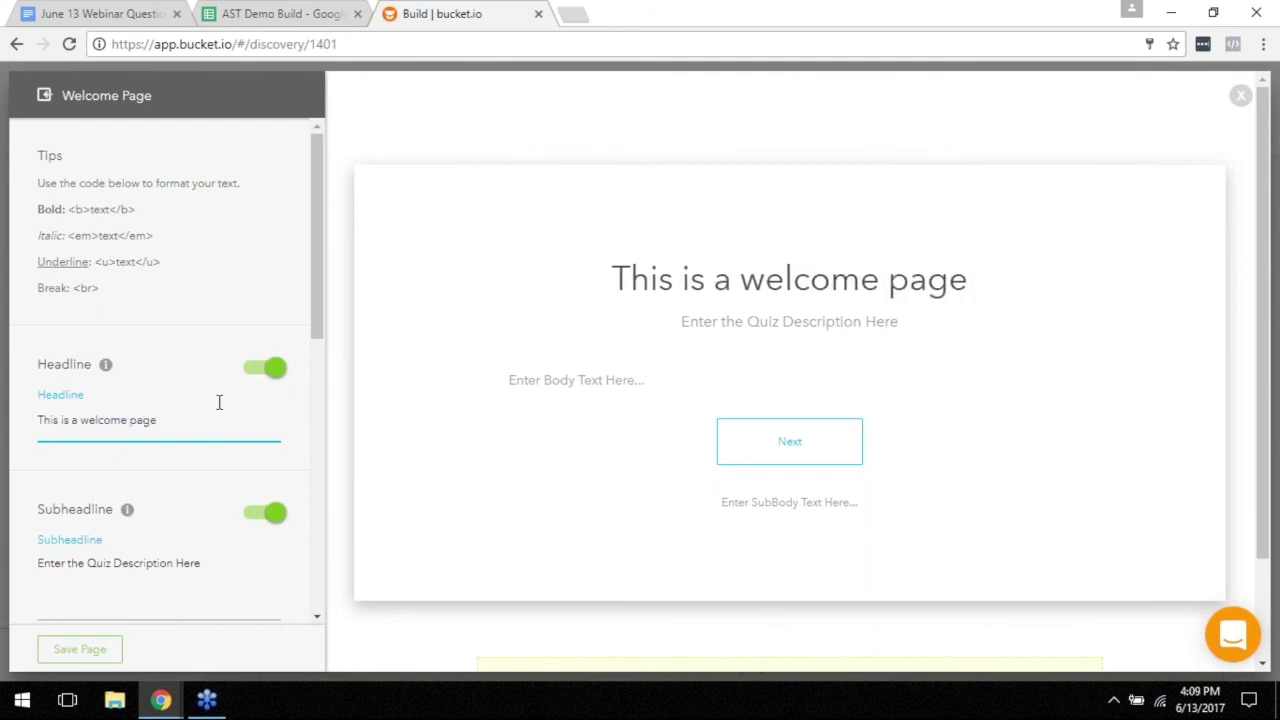
# Step: Turn on the welcome page's Image / Video element, and exit the page editor discarding all changes
pyautogui.scroll(-3, 180, 455)
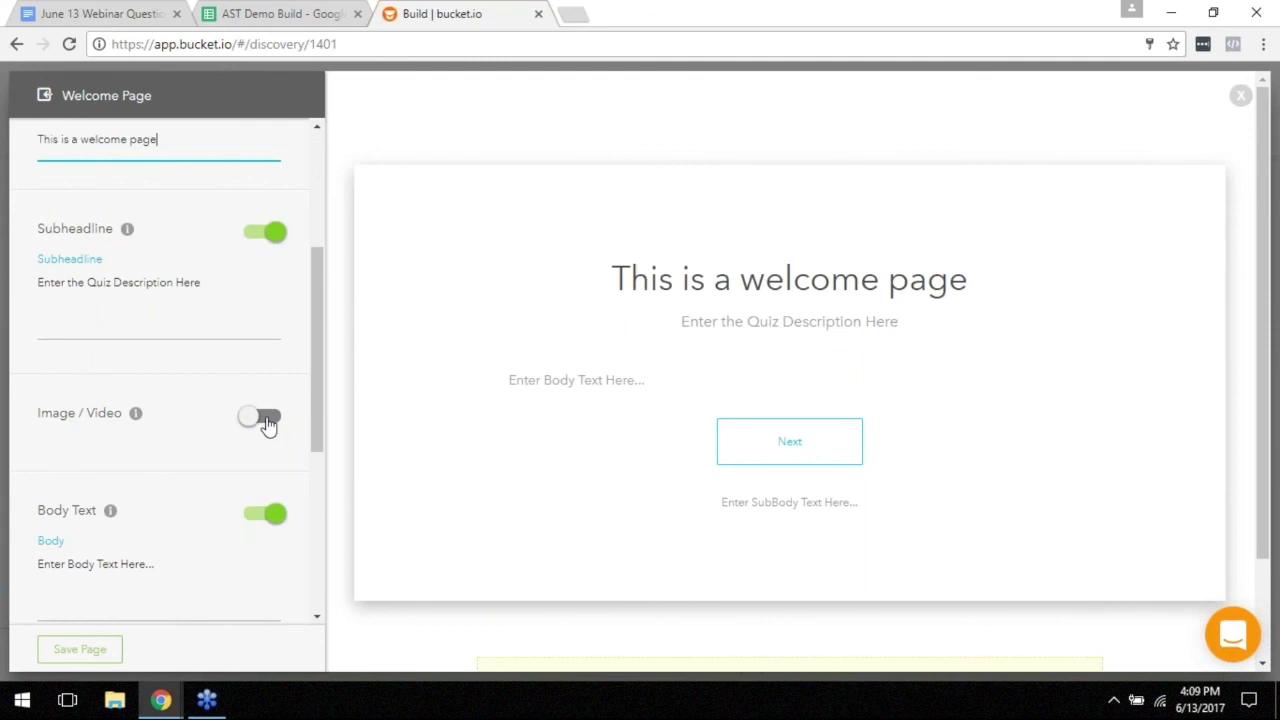
pyautogui.click(273, 418)
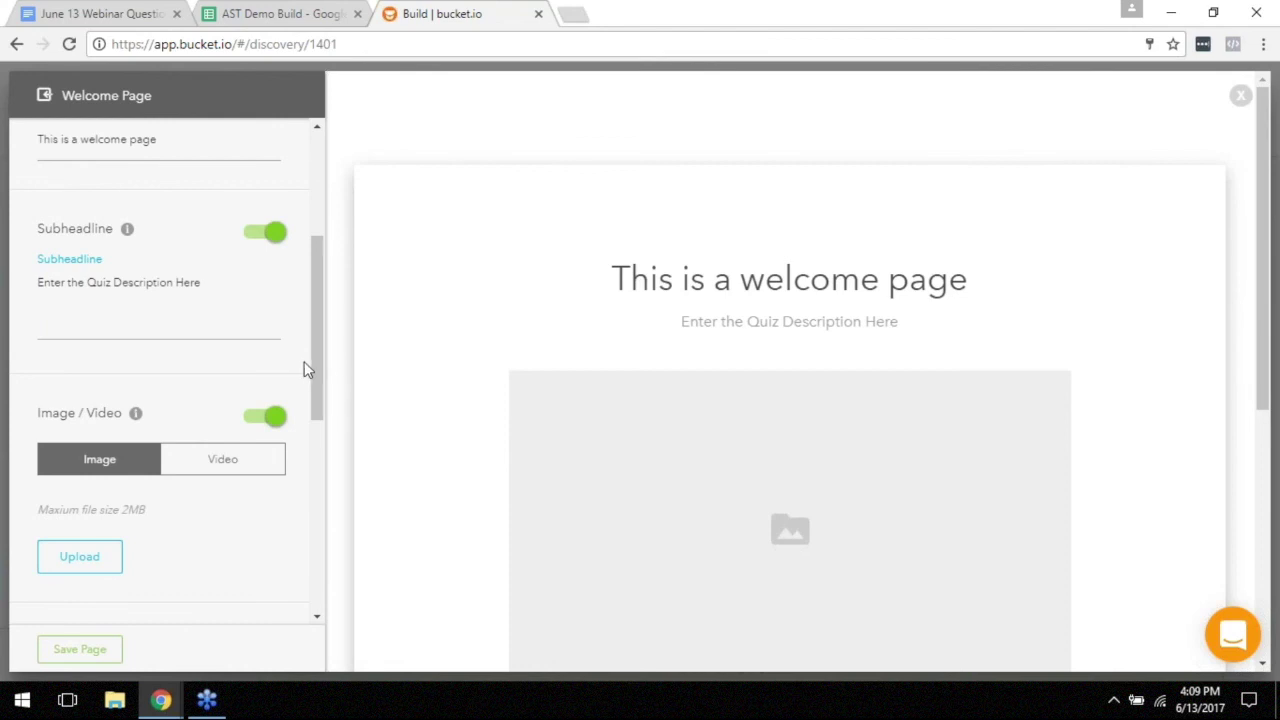
pyautogui.moveTo(316, 367); pyautogui.dragTo(336, 424)
pyautogui.scroll(-3, 280, 423)
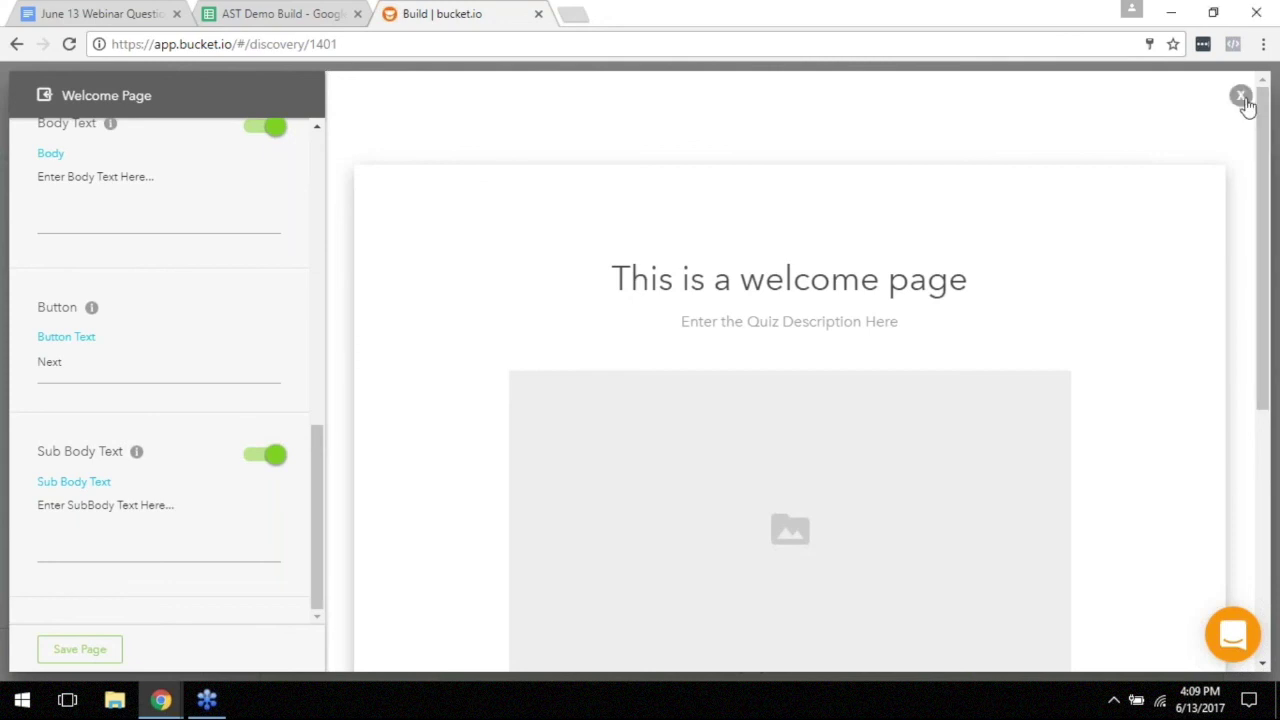
pyautogui.click(1243, 100)
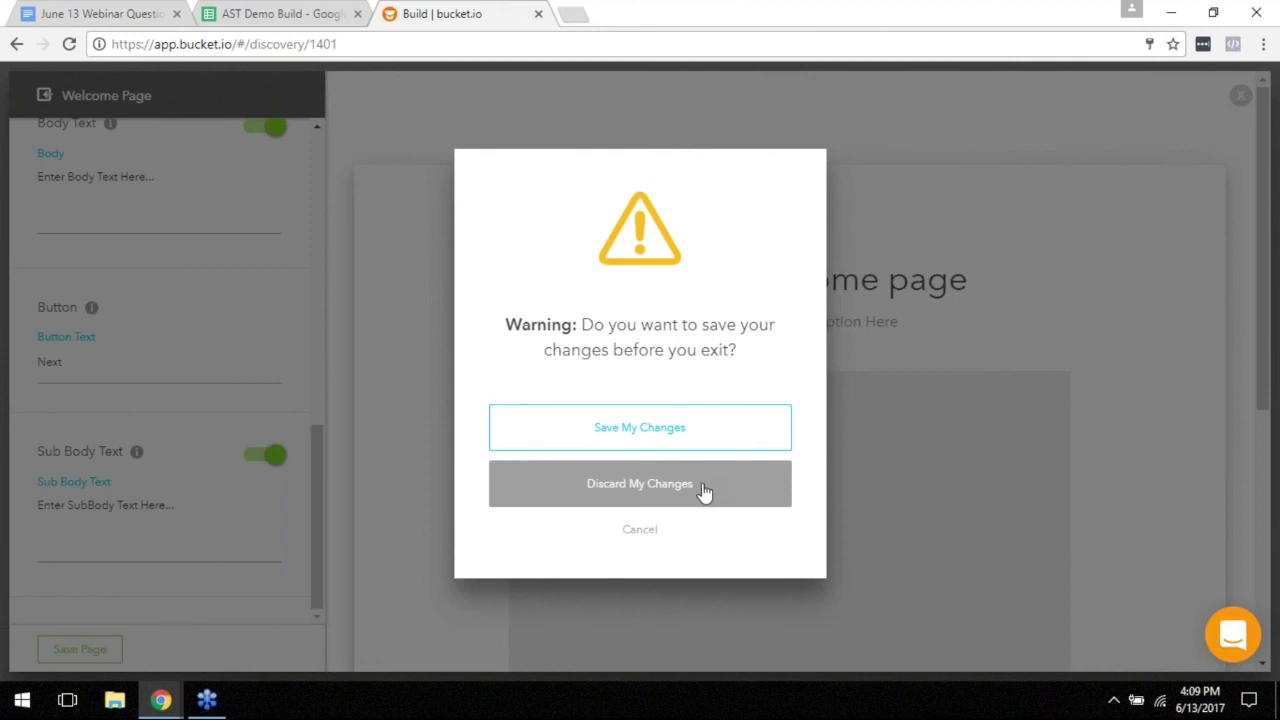
pyautogui.click(745, 490)
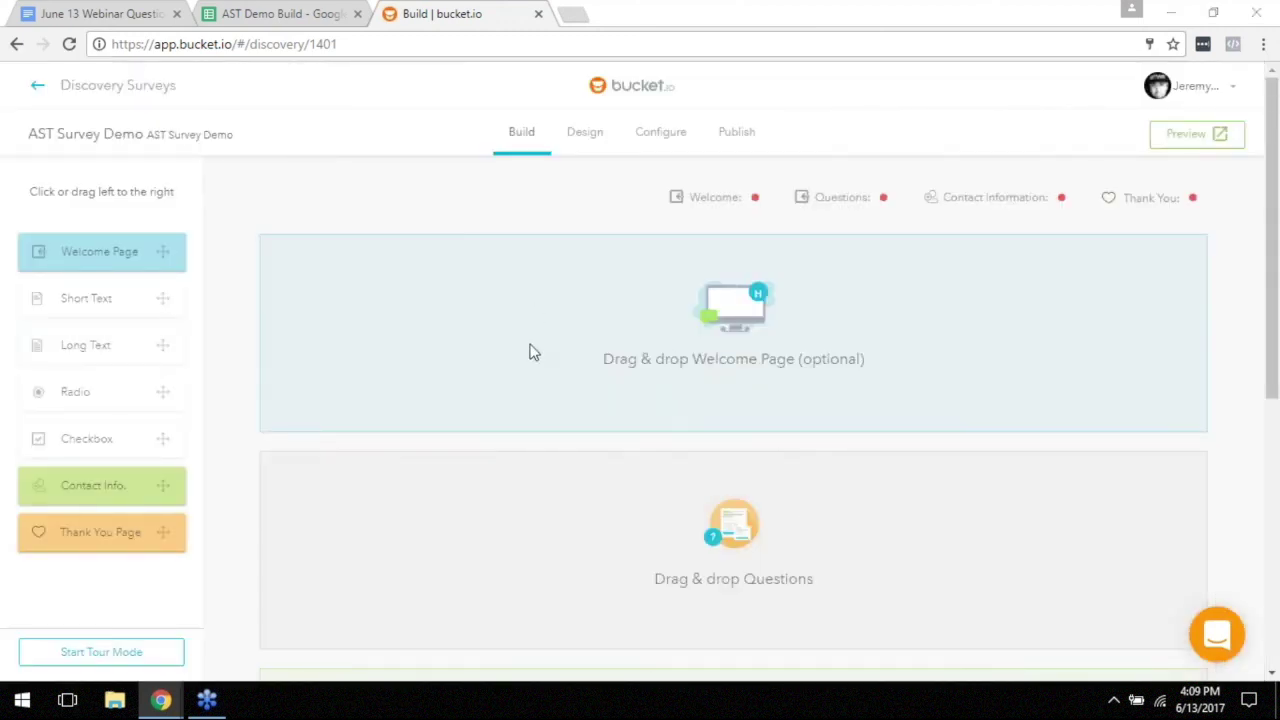
# Step: Switch back to the bucket.io LIVE demo deck and examine the "Survey Questions" slide
pyautogui.hotkey('alt', 'Tab')
pyautogui.scroll(-4, 532, 340)
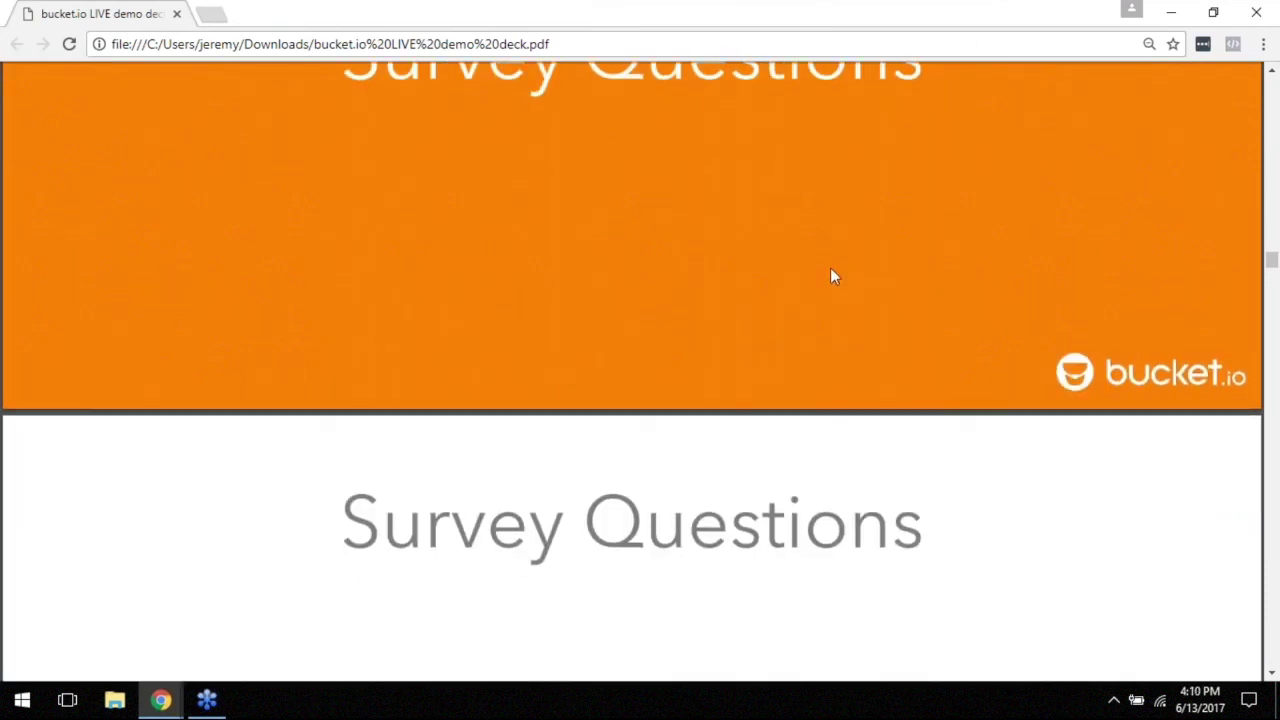
pyautogui.scroll(-3, 831, 278)
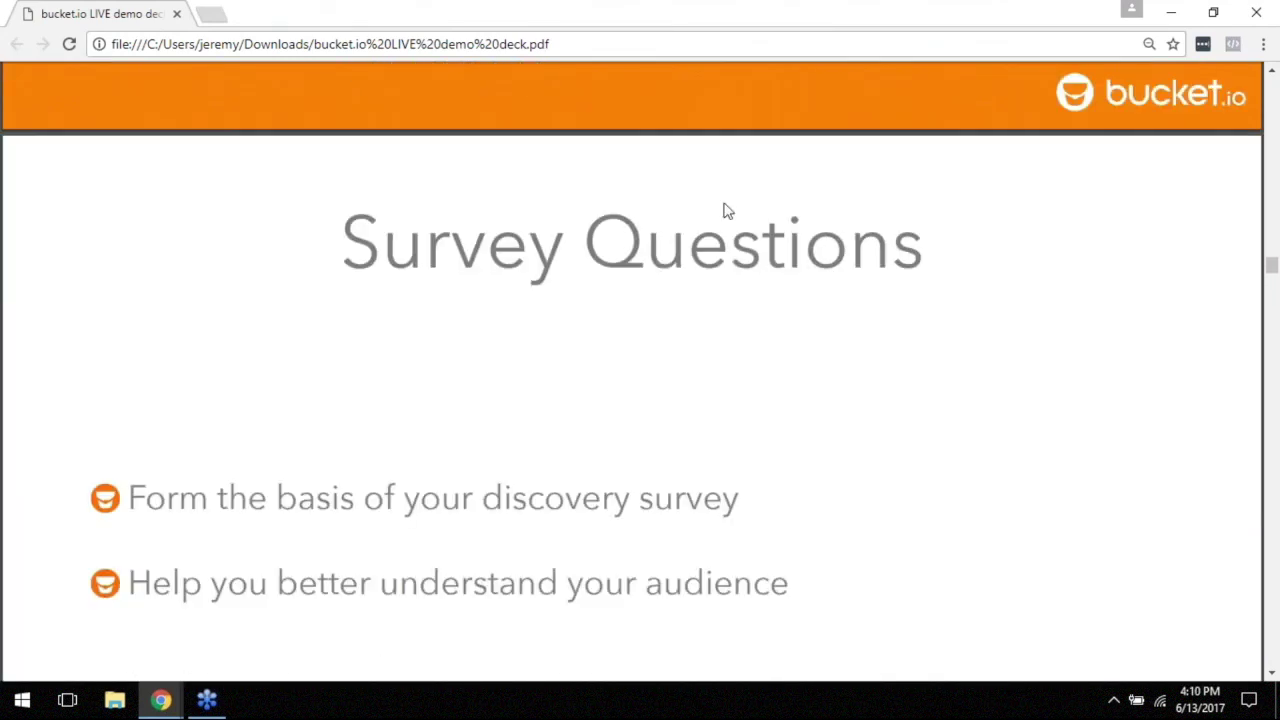
pyautogui.scroll(-1, 726, 209)
pyautogui.scroll(-1, 651, 292)
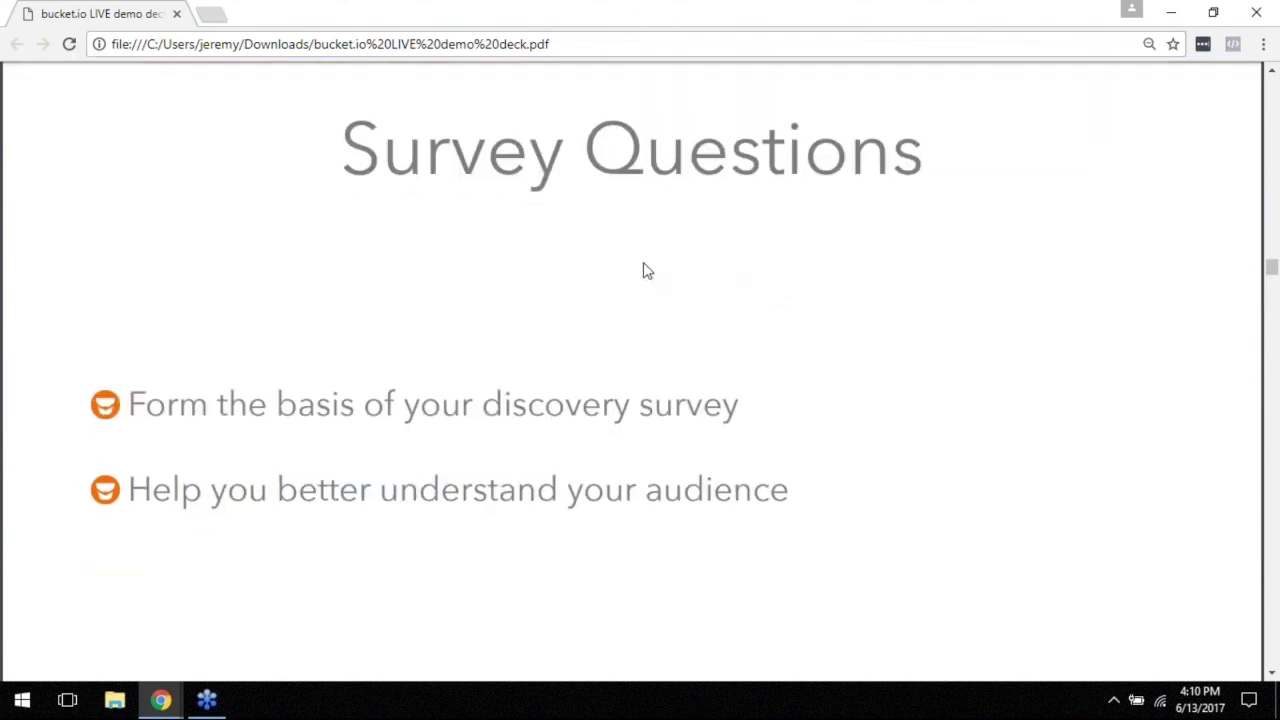